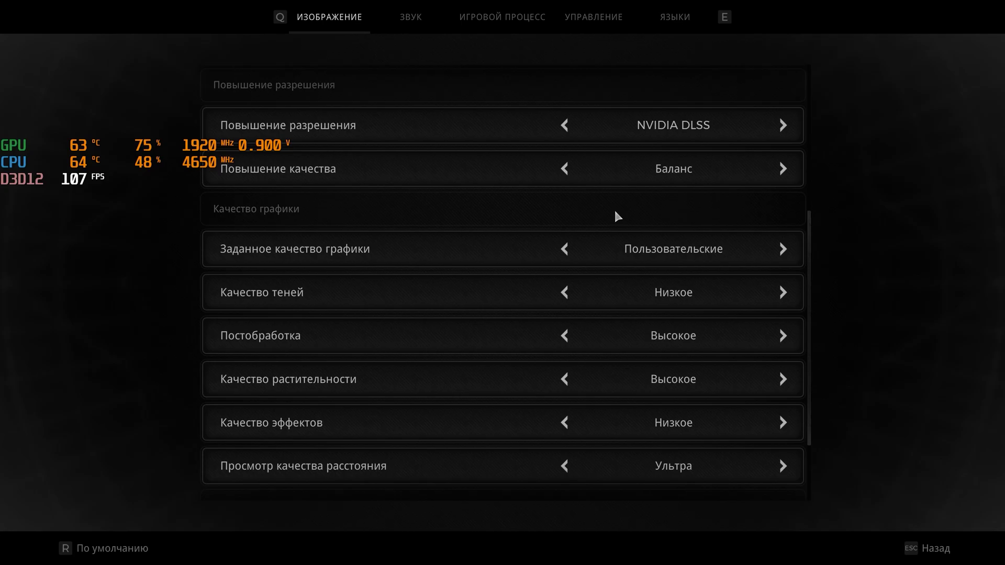
{"action": "scroll", "coordinate": [617, 216], "scroll_direction": "up", "scroll_amount": 2}
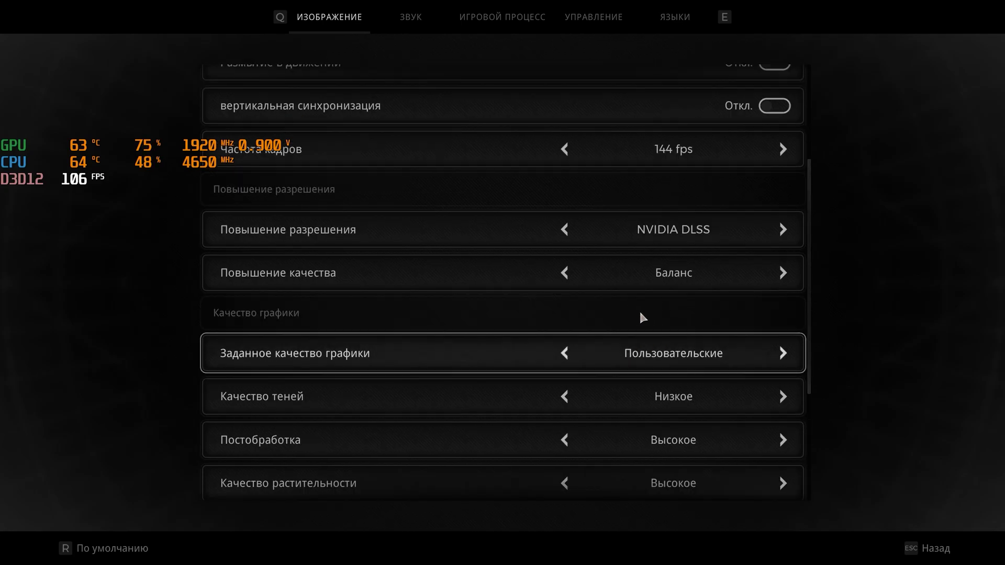
{"action": "scroll", "coordinate": [720, 352], "scroll_direction": "down", "scroll_amount": 1}
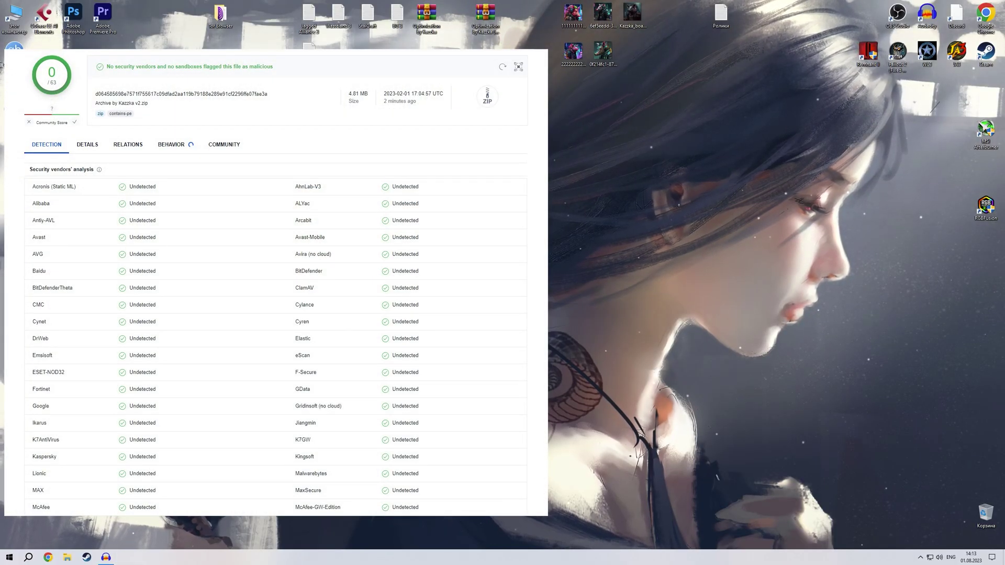
{"action": "left_click_drag", "start_coordinate": [872, 137], "coordinate": [325, 197]}
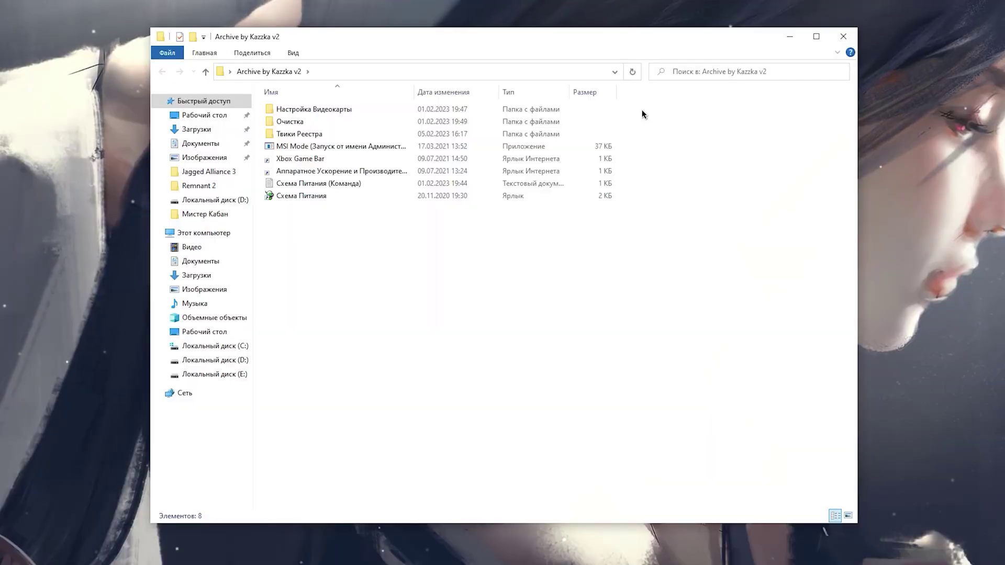
Step: Open the text file "Схема Питания (Команда)" and copy its powercfg -duplicatescheme command line
{"action": "left_click_drag", "start_coordinate": [642, 107], "coordinate": [485, 139]}
{"action": "left_click", "coordinate": [417, 148]}
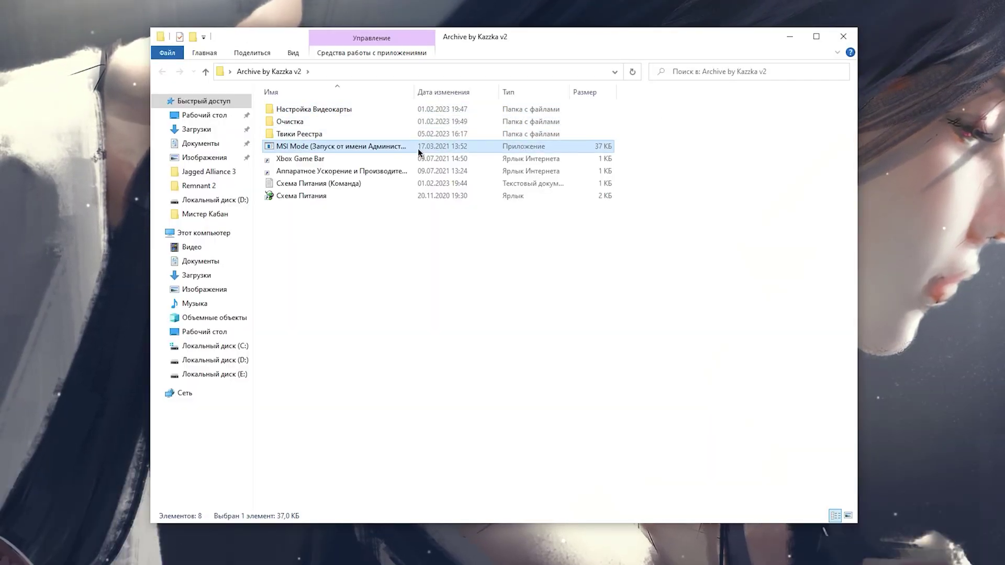
{"action": "left_click", "coordinate": [318, 195]}
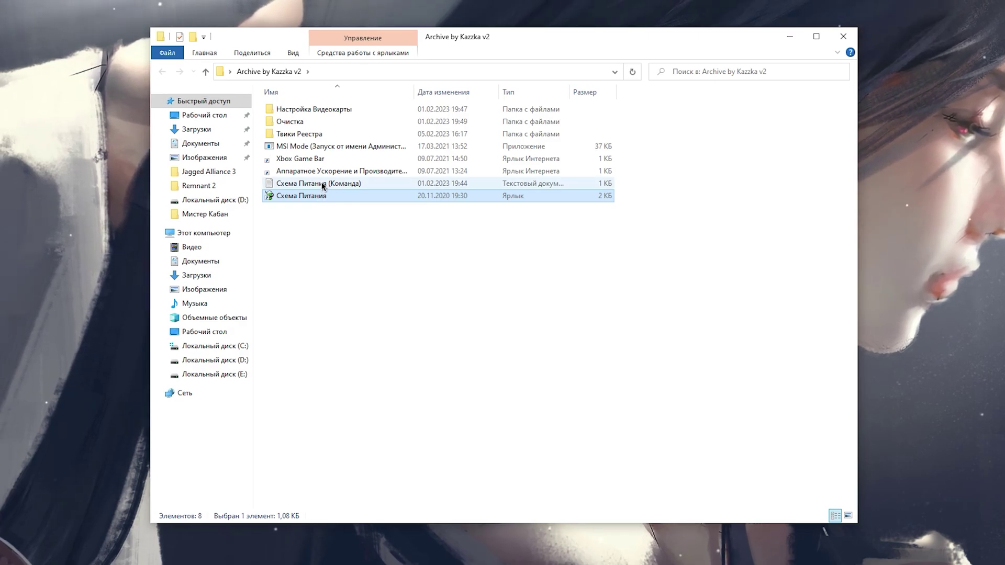
{"action": "double_click", "coordinate": [335, 184]}
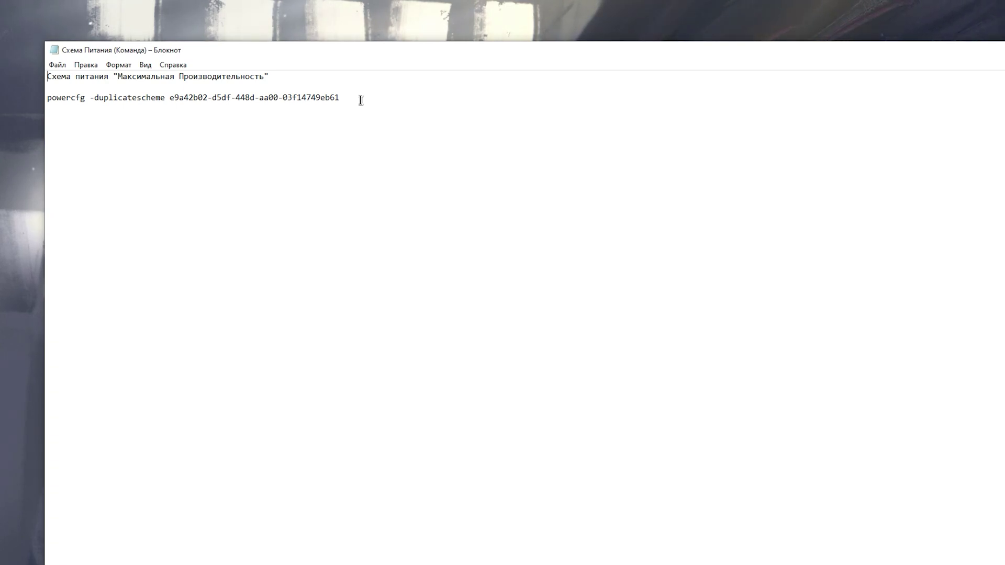
{"action": "left_click_drag", "start_coordinate": [360, 100], "coordinate": [33, 101]}
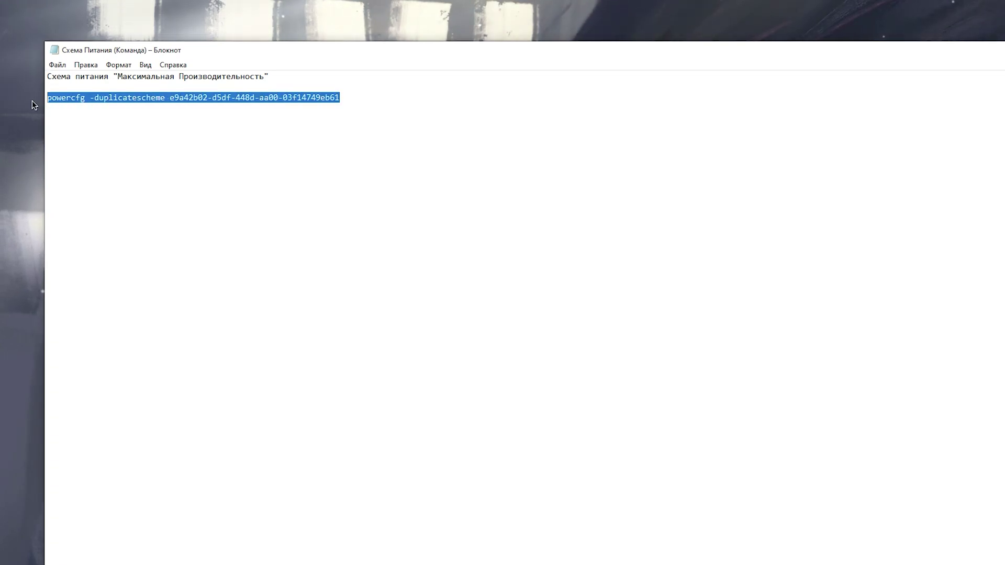
{"action": "right_click", "coordinate": [180, 94]}
{"action": "left_click", "coordinate": [253, 135]}
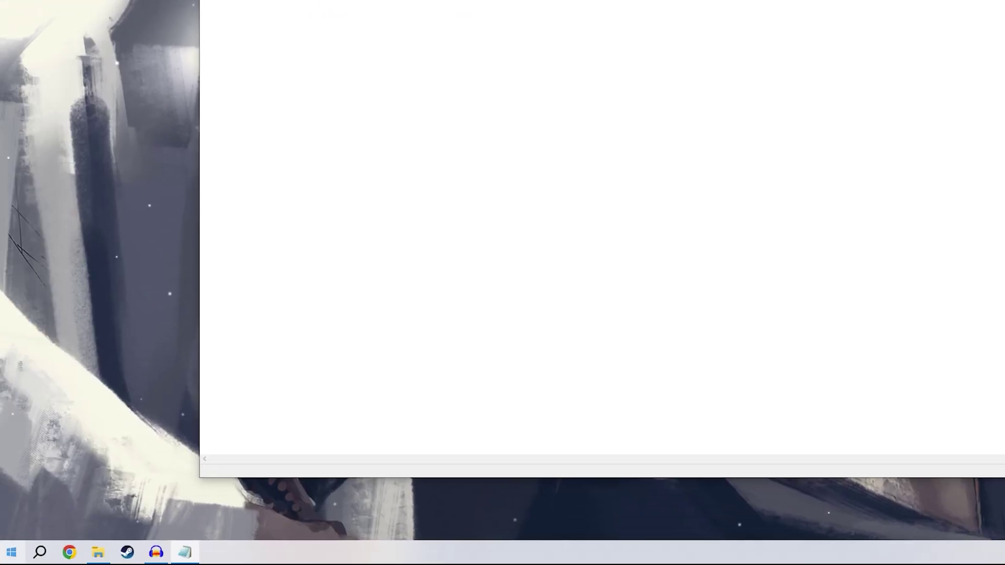
Step: Run the copied powercfg -duplicatescheme command in PowerShell as administrator, then close the PowerShell window
{"action": "key", "text": "super+x"}
{"action": "left_click", "coordinate": [97, 404]}
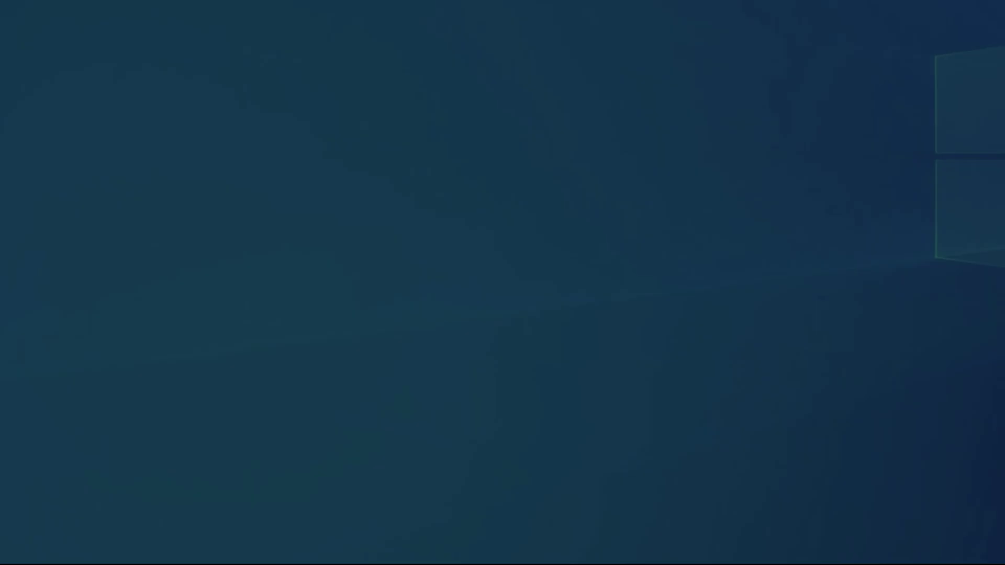
{"action": "left_click", "coordinate": [534, 294]}
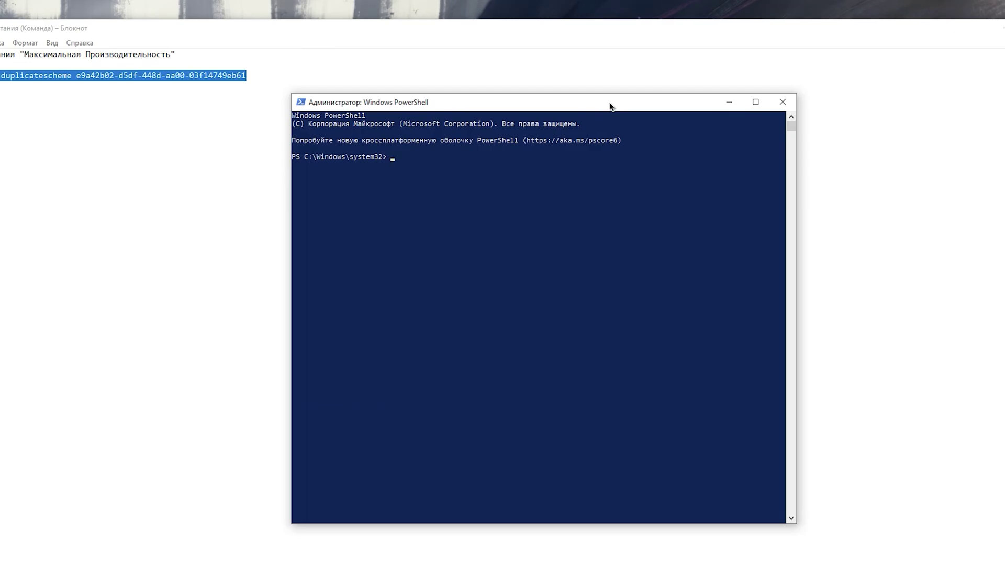
{"action": "key", "text": "Return"}
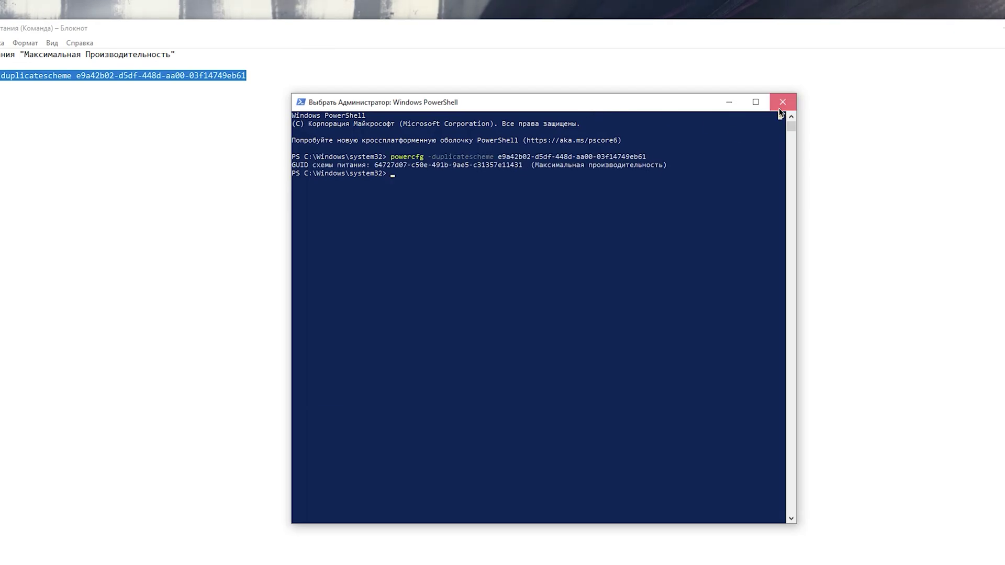
{"action": "left_click", "coordinate": [782, 106]}
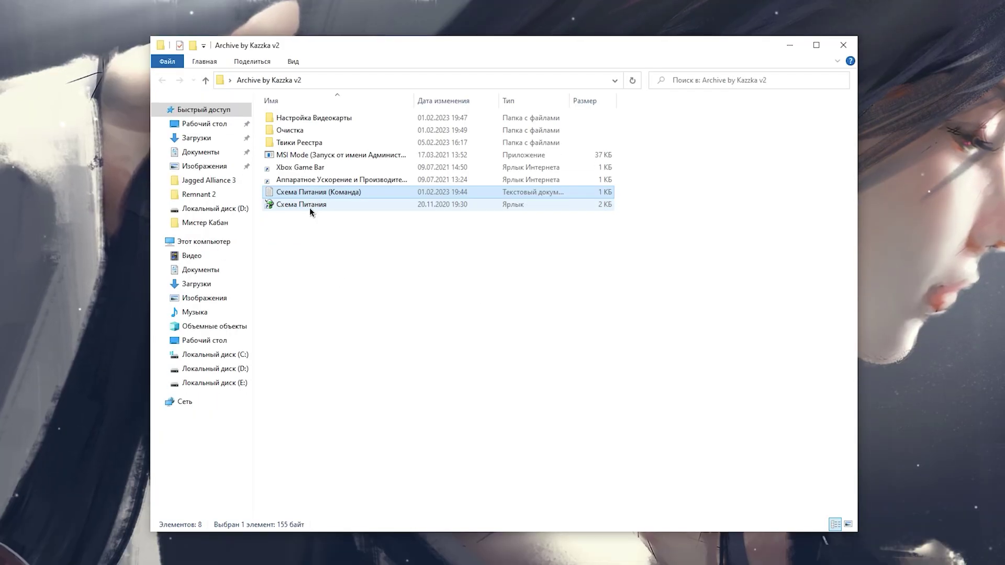
Step: Open the power options through the "Схема Питания" shortcut and toggle the list of additional power plans
{"action": "double_click", "coordinate": [310, 208]}
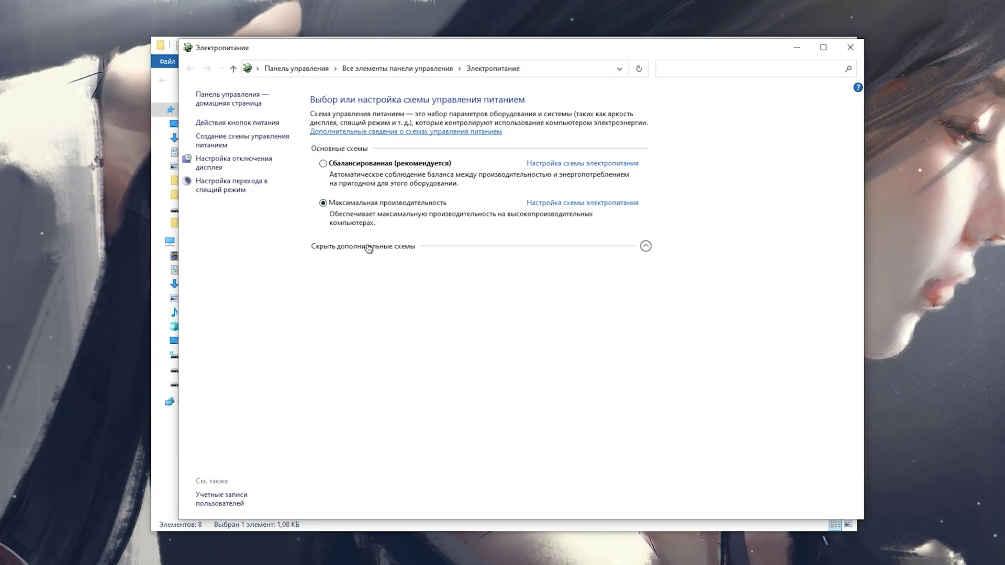
{"action": "left_click", "coordinate": [364, 246]}
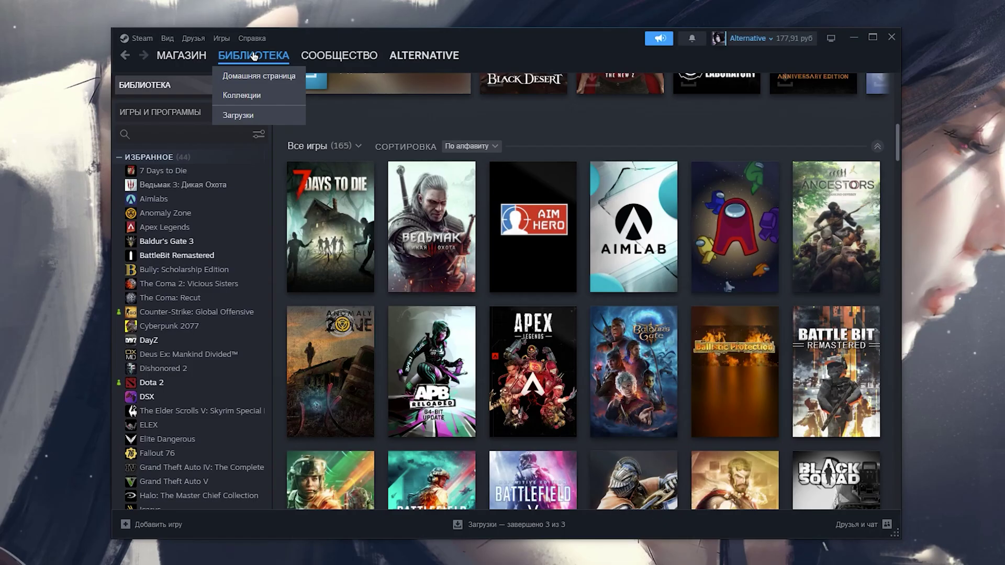
Step: Switch to Steam and view the installed files section in the properties of Baldur's Gate 3
{"action": "left_click", "coordinate": [193, 241]}
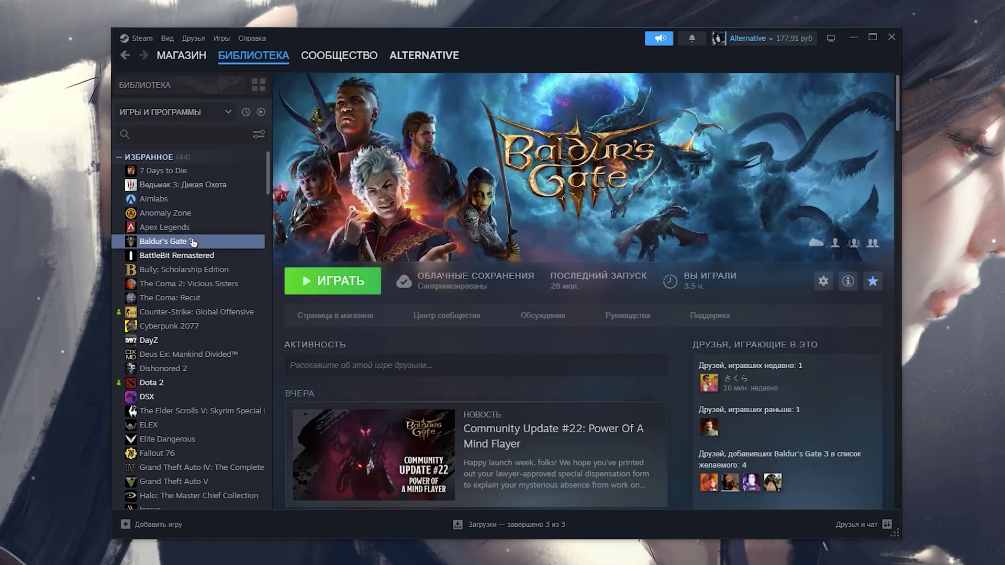
{"action": "right_click", "coordinate": [191, 241]}
{"action": "left_click", "coordinate": [231, 333]}
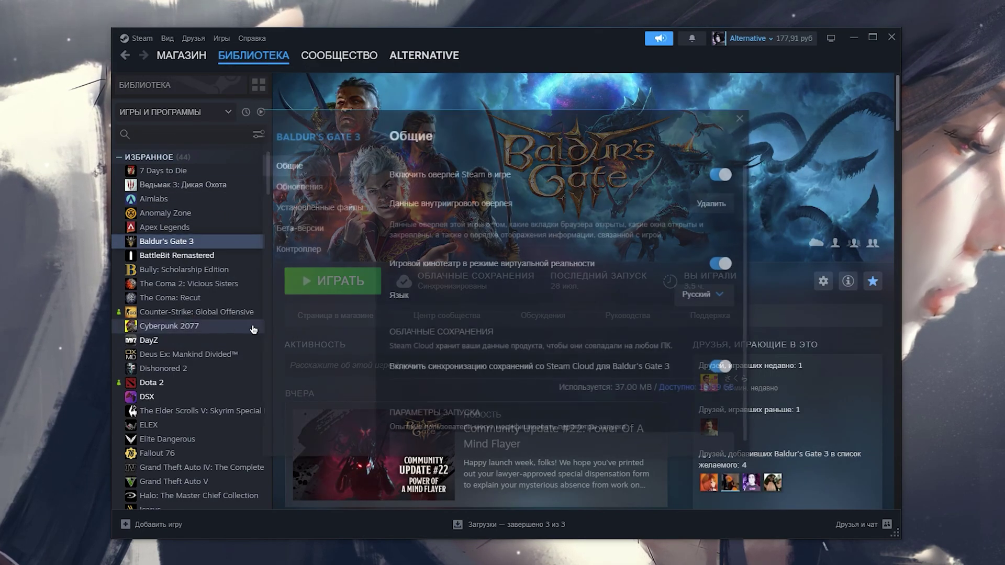
{"action": "left_click", "coordinate": [320, 209]}
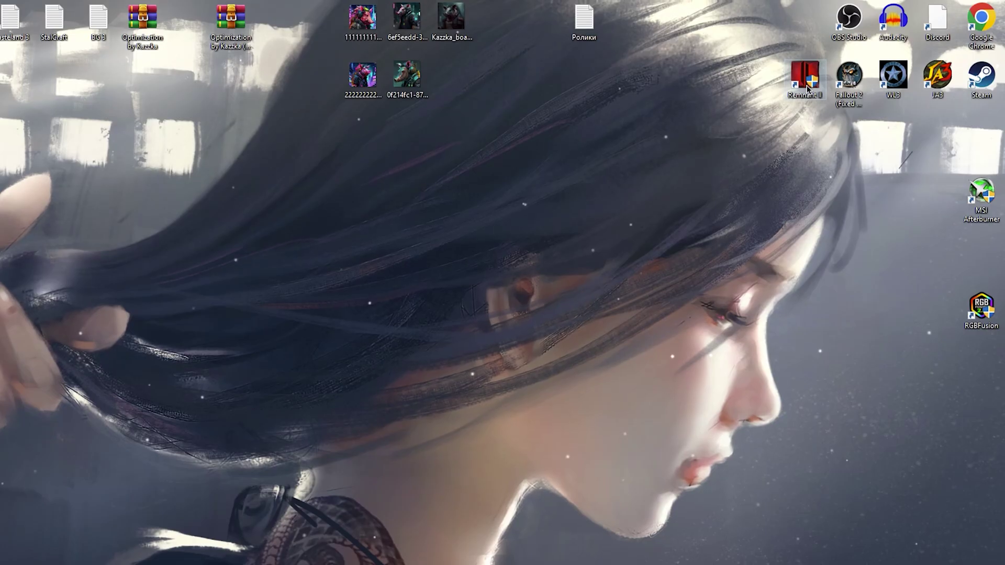
Step: Open the file location of the Remnant II desktop shortcut and show the compatibility properties of Remnant2-Win64-Shipping
{"action": "right_click", "coordinate": [807, 89]}
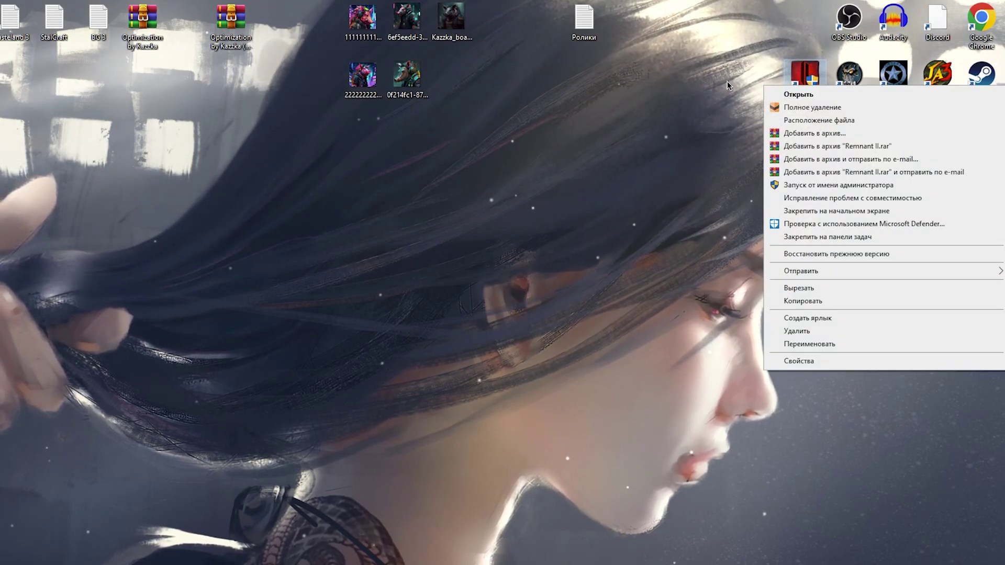
{"action": "left_click", "coordinate": [785, 120]}
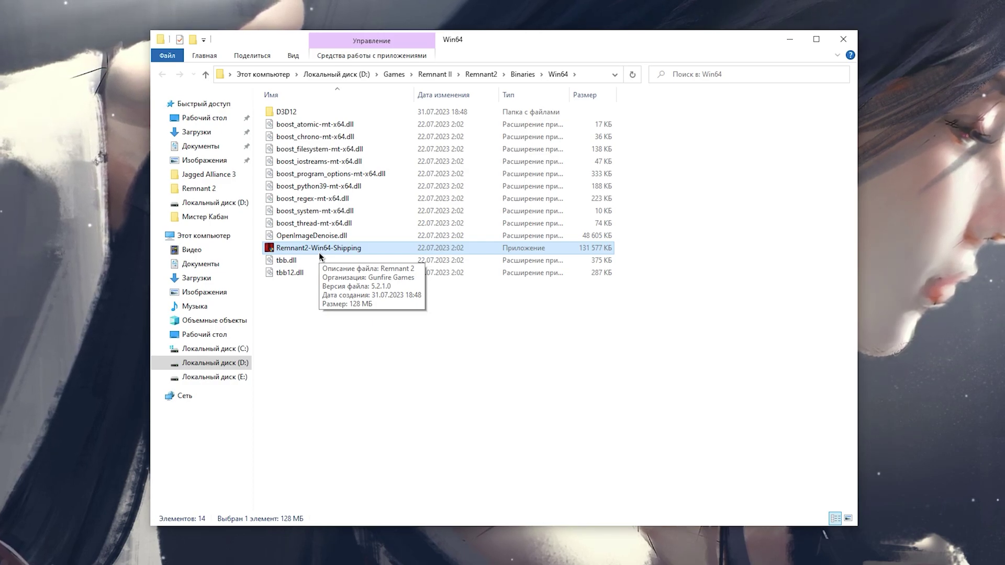
{"action": "right_click", "coordinate": [313, 251]}
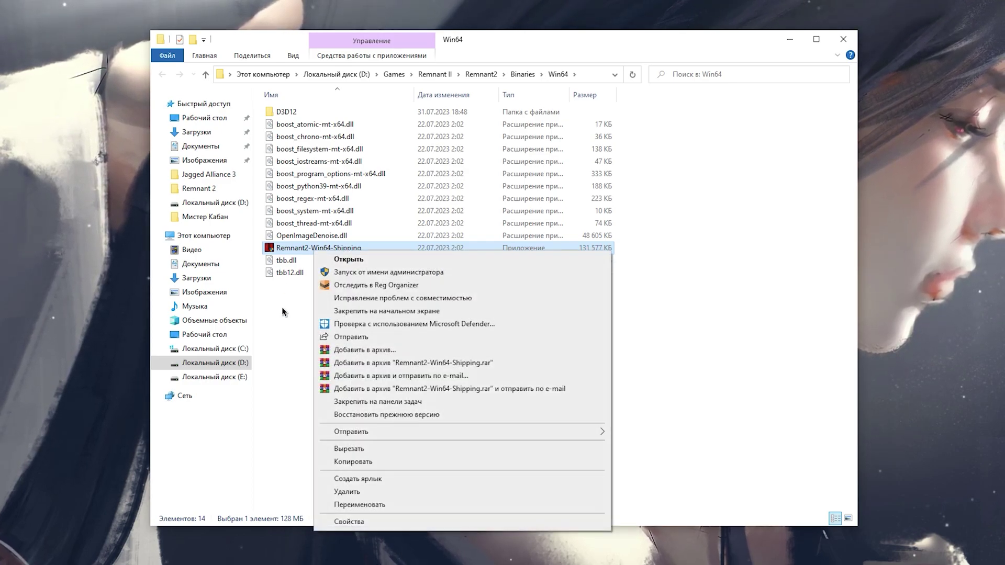
{"action": "left_click", "coordinate": [350, 520]}
{"action": "left_click_drag", "start_coordinate": [387, 239], "coordinate": [408, 156]}
{"action": "left_click", "coordinate": [383, 171]}
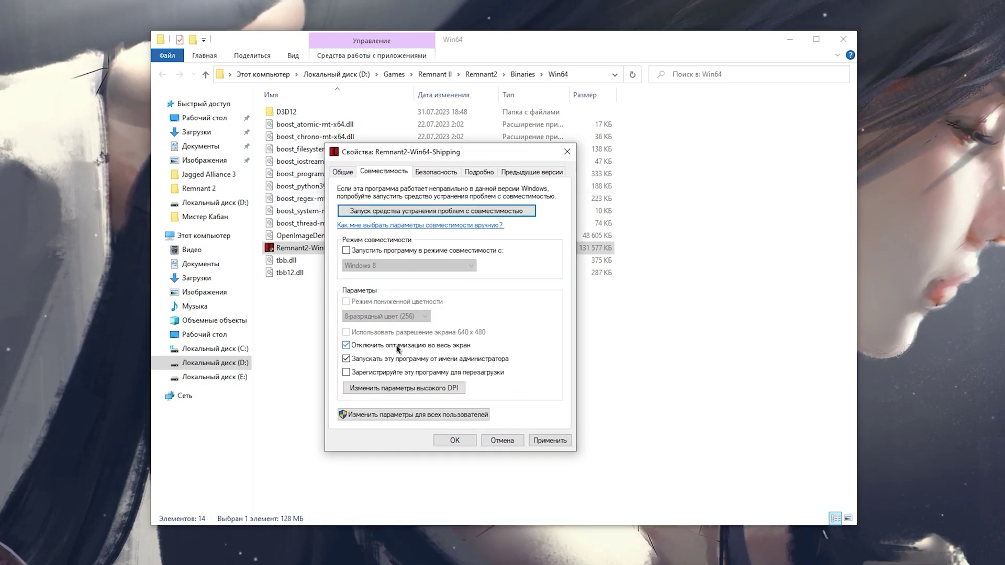
Step: Override the game executable's high-DPI scaling with "Приложение" and apply the compatibility settings
{"action": "left_click", "coordinate": [394, 388]}
{"action": "left_click", "coordinate": [460, 379]}
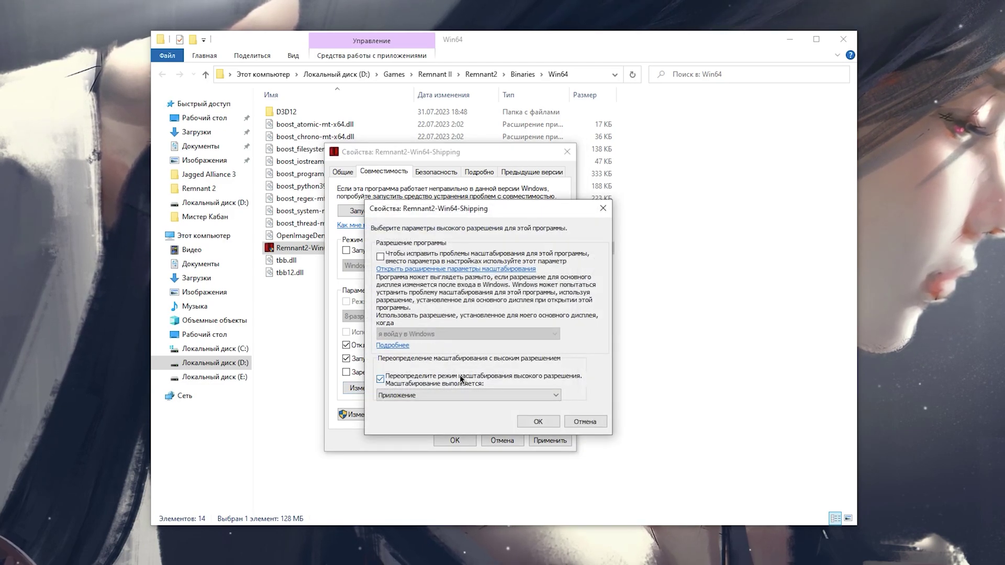
{"action": "left_click", "coordinate": [529, 419]}
{"action": "left_click", "coordinate": [547, 440]}
{"action": "left_click", "coordinate": [454, 440]}
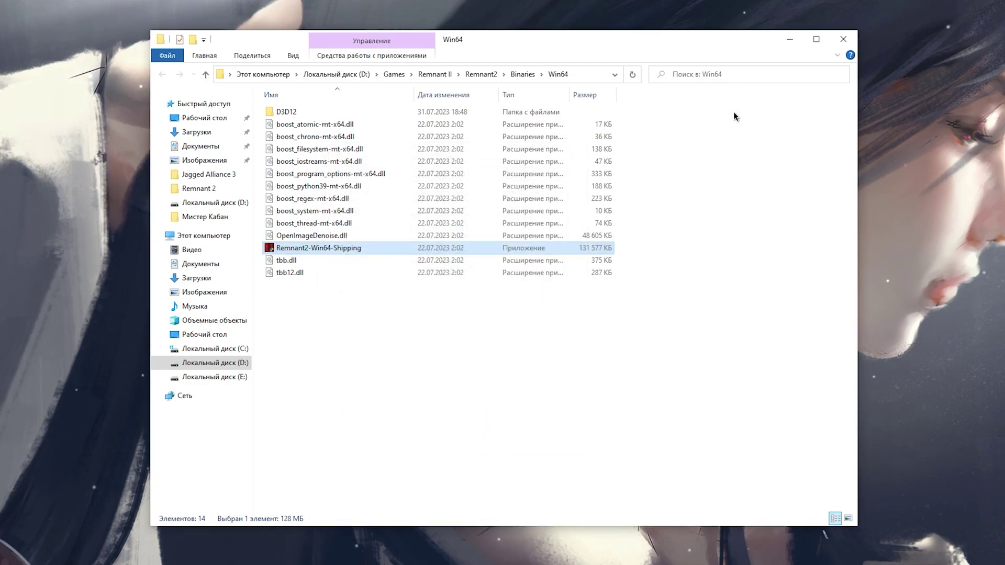
Step: Copy the path of the game's Win64 folder and close the folder window
{"action": "left_click", "coordinate": [579, 77]}
{"action": "right_click", "coordinate": [323, 75]}
{"action": "left_click", "coordinate": [381, 121]}
{"action": "left_click", "coordinate": [843, 39]}
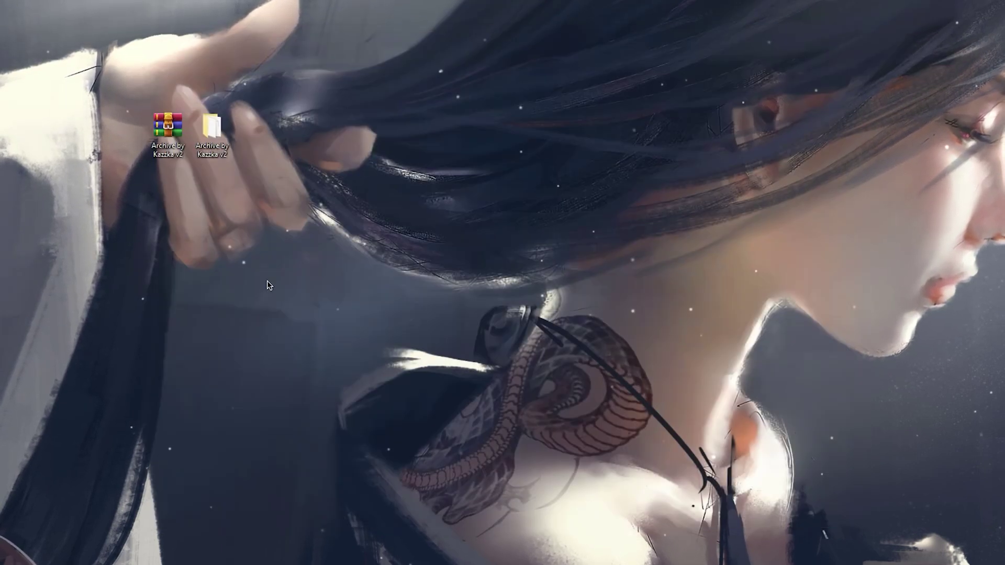
Step: Open the "Archive by Kazzka v2" folder and launch its hardware acceleration and performance shortcut to reach the graphics settings
{"action": "double_click", "coordinate": [220, 132]}
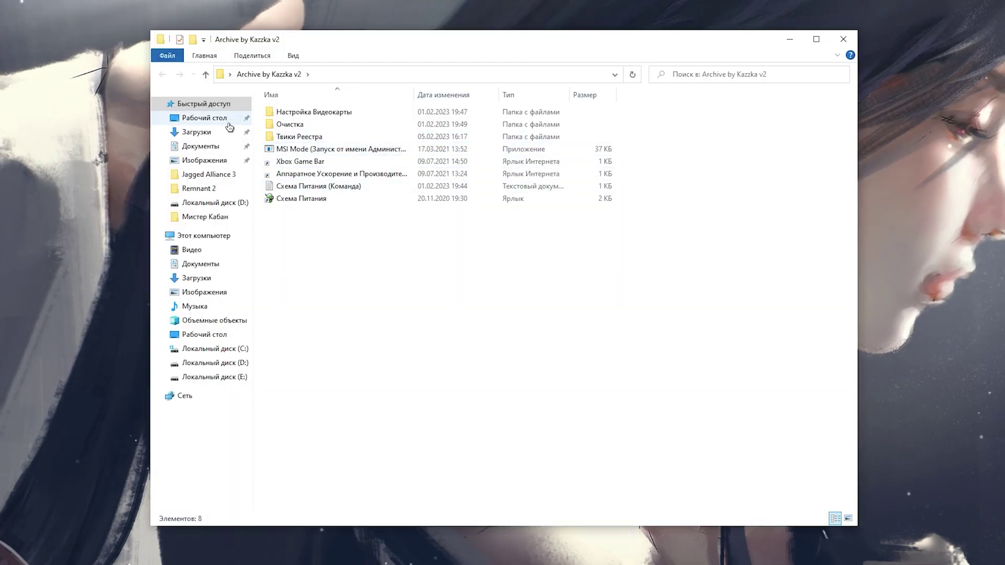
{"action": "left_click", "coordinate": [324, 175]}
{"action": "double_click", "coordinate": [318, 179]}
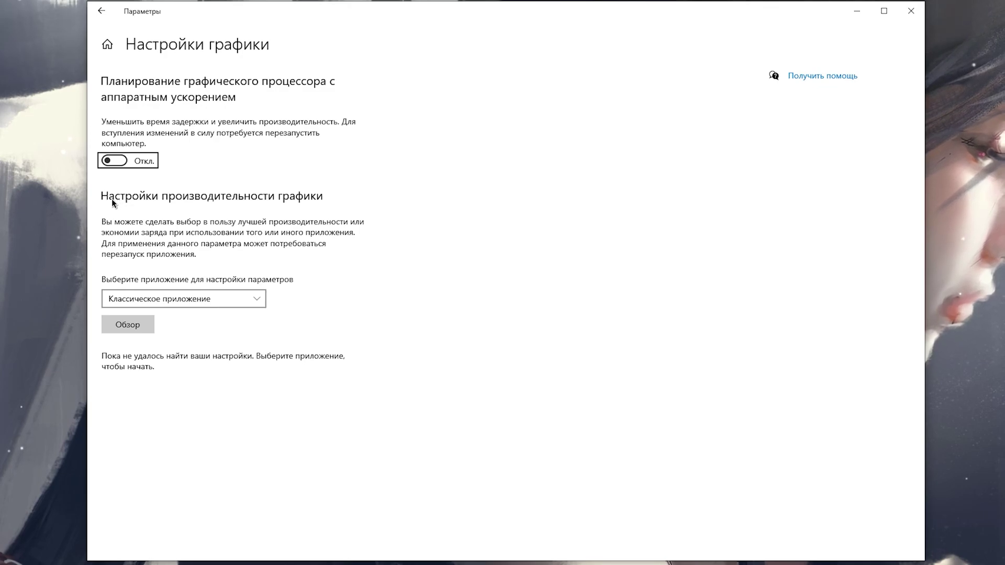
Step: Add Remnant2-Win64-Shipping from D:\Games\Remnant II\Remnant2\Binaries\Win64 to the graphics performance app list
{"action": "left_click", "coordinate": [133, 325]}
{"action": "left_click", "coordinate": [343, 30]}
{"action": "key", "text": "ctrl+v"}
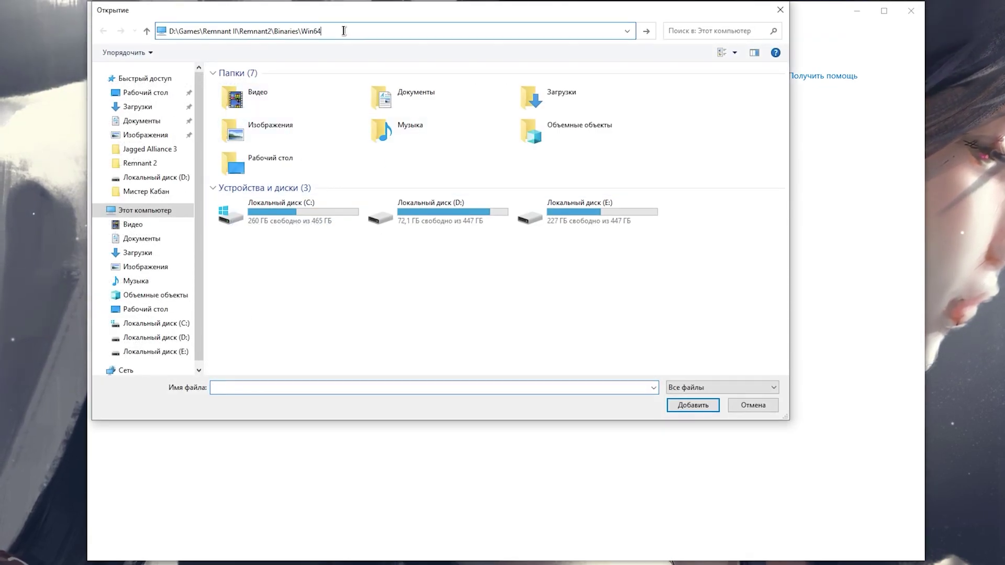
{"action": "key", "text": "Return"}
{"action": "left_click", "coordinate": [276, 101]}
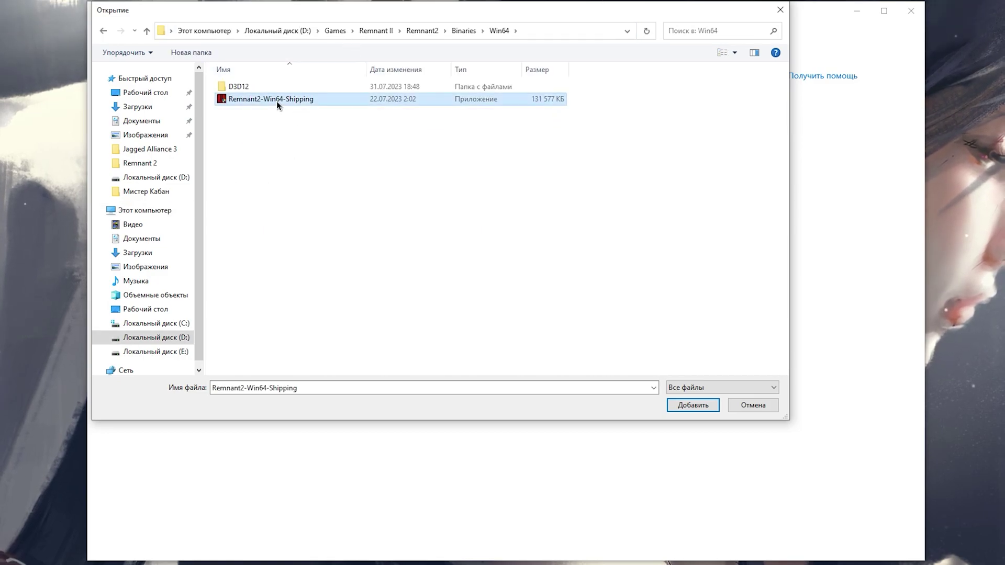
{"action": "left_click", "coordinate": [693, 405]}
Step: Save "Высокая производительность" as Remnant 2's graphics preference and toggle hardware-accelerated GPU scheduling
{"action": "left_click", "coordinate": [327, 396]}
{"action": "left_click", "coordinate": [270, 418]}
{"action": "left_click", "coordinate": [450, 308]}
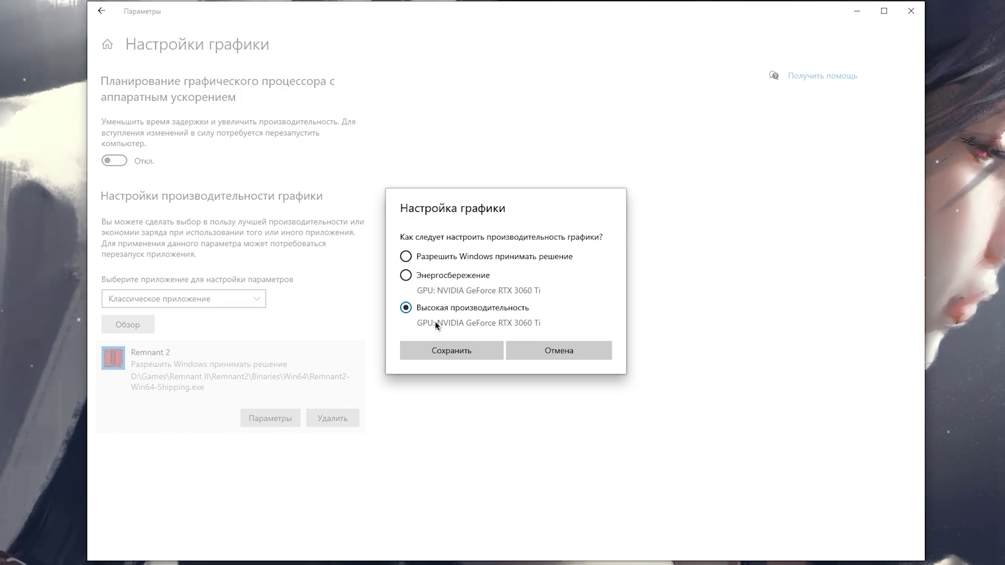
{"action": "left_click", "coordinate": [456, 348]}
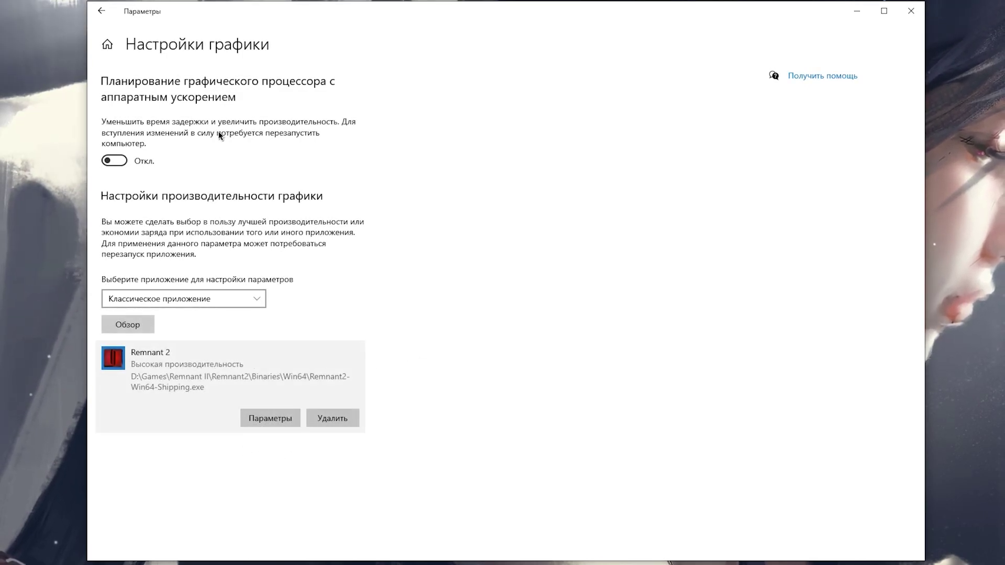
{"action": "left_click", "coordinate": [120, 161]}
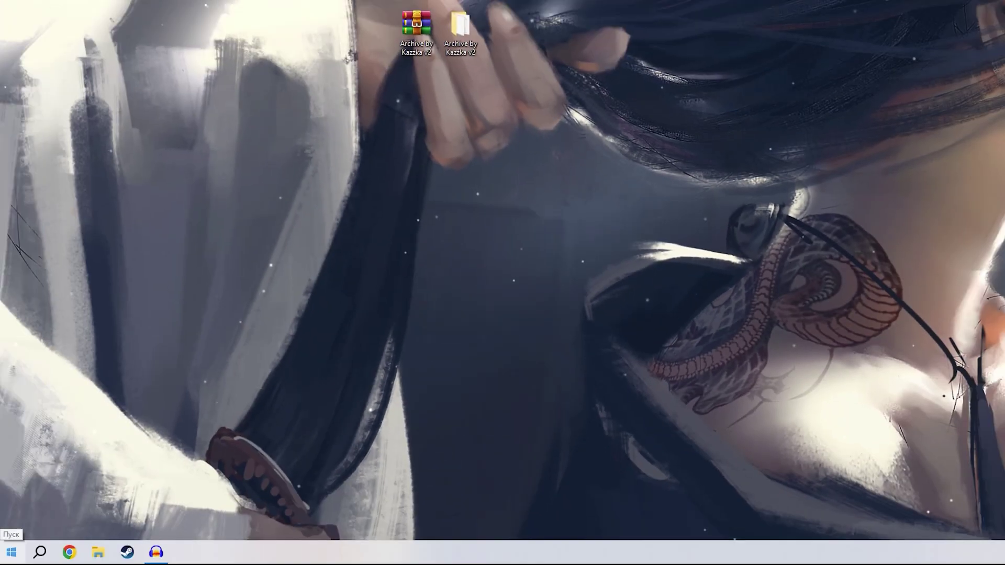
Step: Open Device Manager, expand "Системные устройства" and bring up the available actions for "Высокоточный таймер событий"
{"action": "right_click", "coordinate": [11, 556]}
{"action": "left_click", "coordinate": [90, 319]}
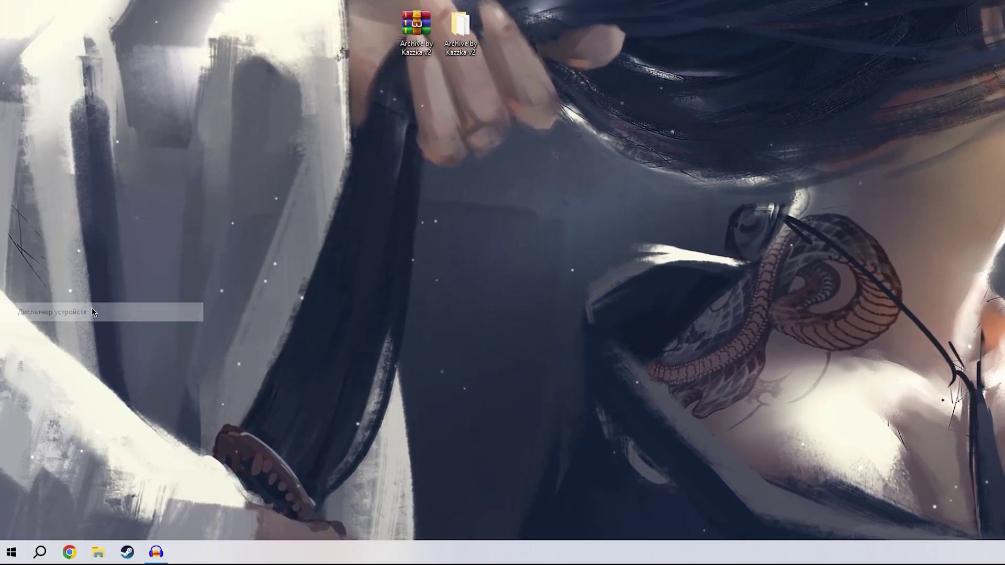
{"action": "double_click", "coordinate": [55, 235]}
{"action": "scroll", "coordinate": [125, 229], "scroll_direction": "down", "scroll_amount": 1}
{"action": "scroll", "coordinate": [187, 344], "scroll_direction": "down", "scroll_amount": 6}
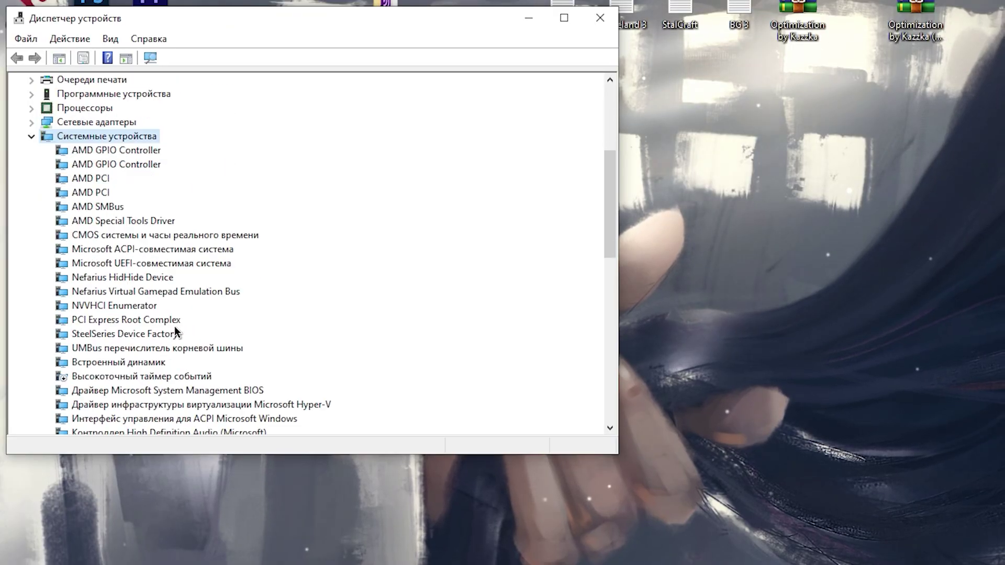
{"action": "left_click", "coordinate": [131, 295]}
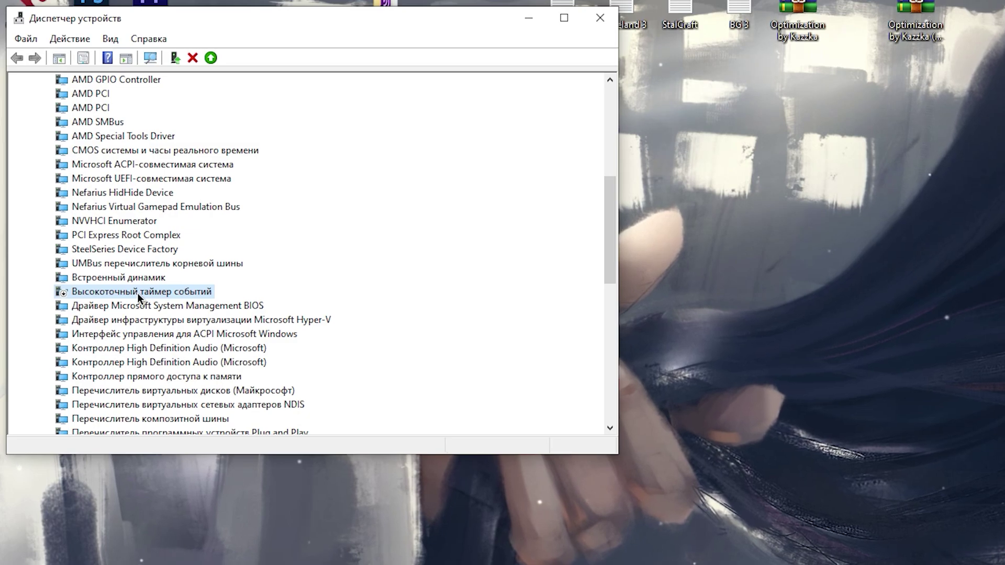
{"action": "right_click", "coordinate": [137, 293]}
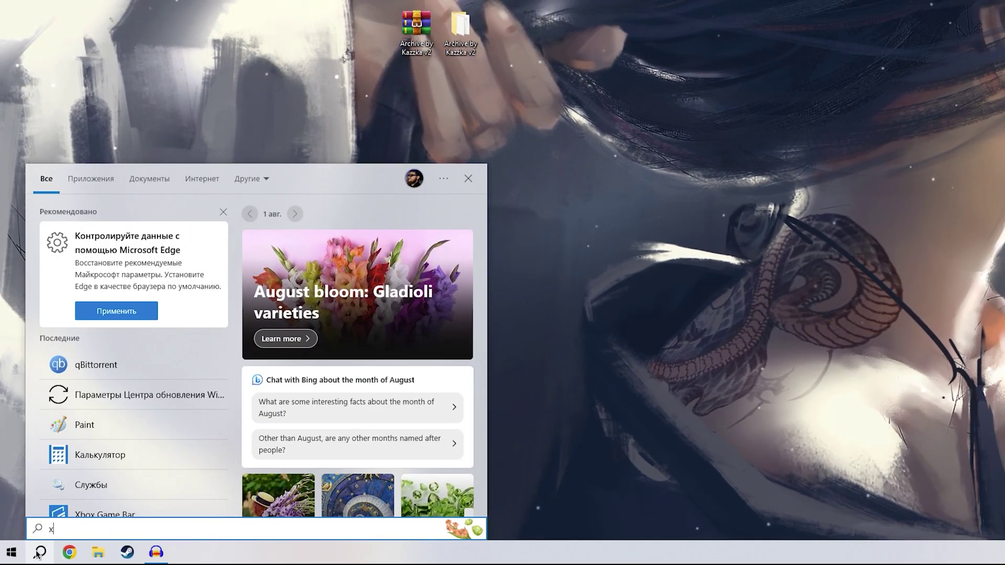
Step: Search Windows for "xbox" and open Xbox Game Bar
{"action": "type", "text": "xob"}
{"action": "key", "text": "BackSpace"}
{"action": "key", "text": "BackSpace"}
{"action": "type", "text": "box"}
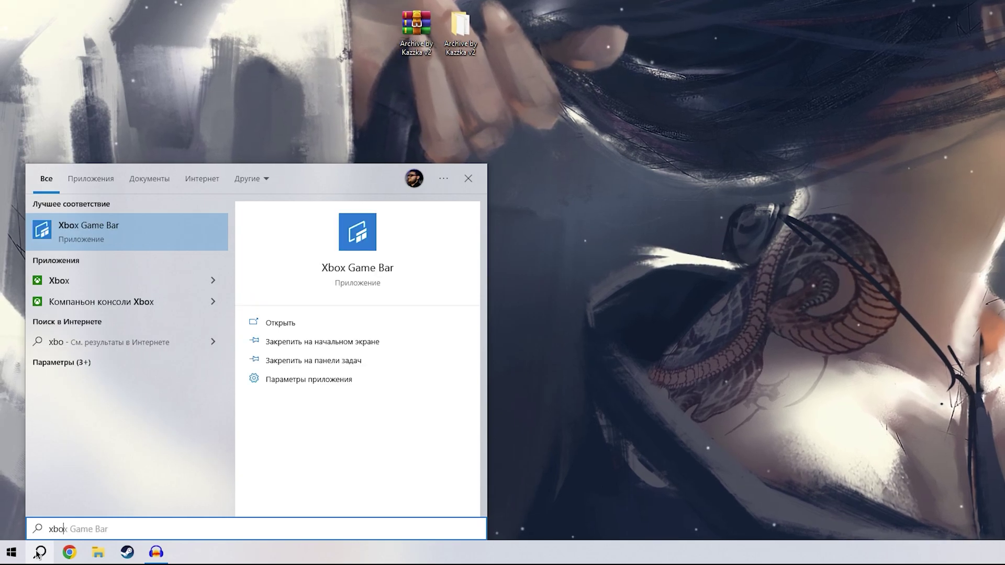
{"action": "key", "text": "Return"}
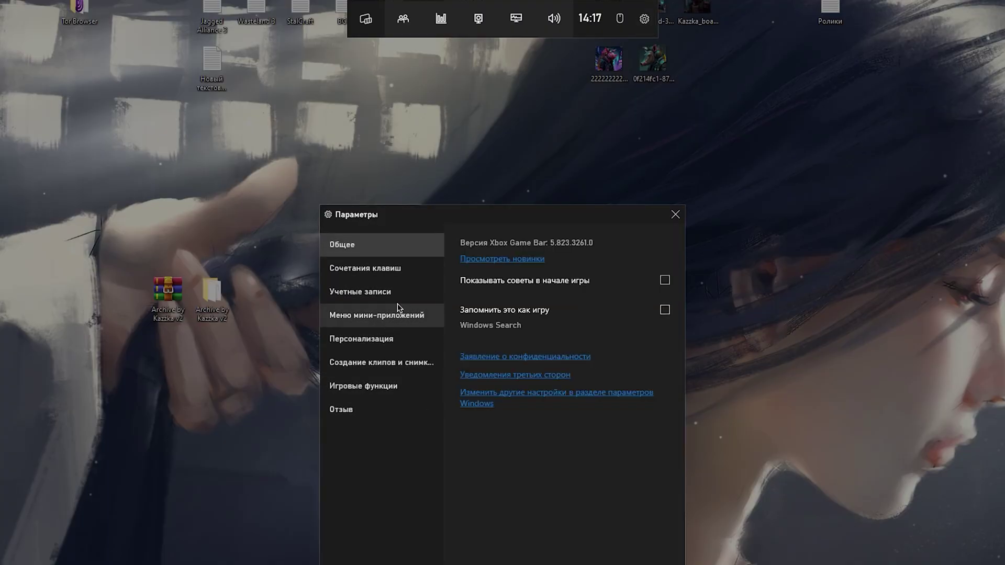
Step: Toggle "Записывать в фоновом режиме во время игры" in the Game Bar capture settings and close the overlay
{"action": "left_click", "coordinate": [391, 365]}
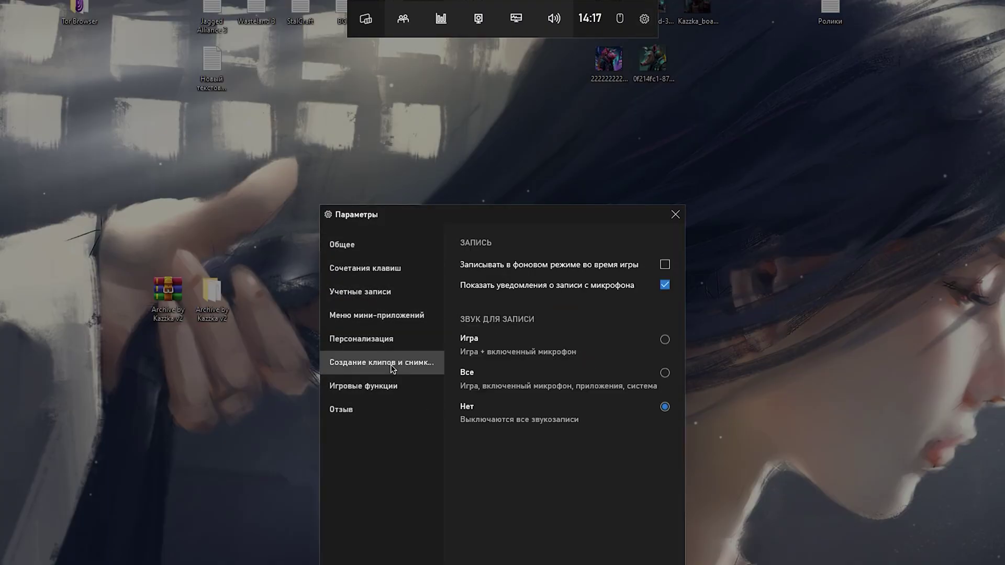
{"action": "left_click", "coordinate": [664, 265]}
{"action": "left_click", "coordinate": [676, 215]}
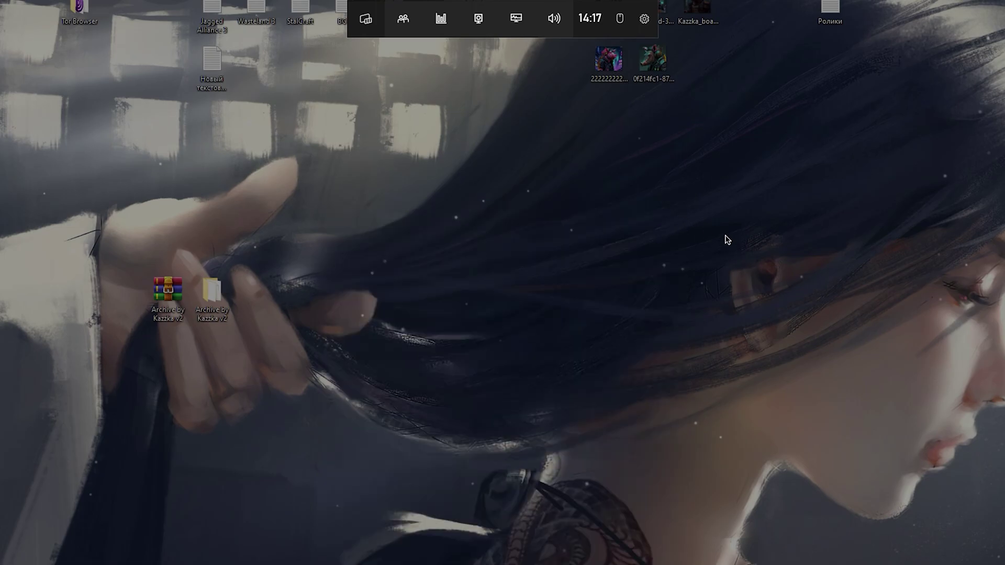
{"action": "left_click", "coordinate": [793, 237]}
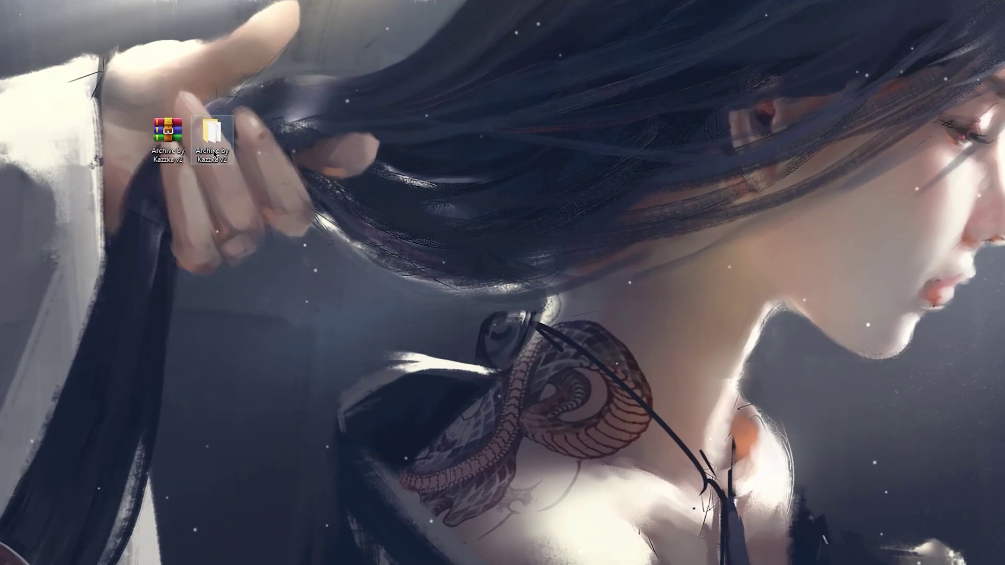
Step: Open the "nVidia Geforce" folder inside "Настройка Видеокарты" of "Archive by Kazzka v2"
{"action": "double_click", "coordinate": [216, 136]}
{"action": "left_click", "coordinate": [333, 118]}
{"action": "double_click", "coordinate": [333, 118]}
{"action": "key", "text": "ctrl+a"}
{"action": "left_click", "coordinate": [372, 207]}
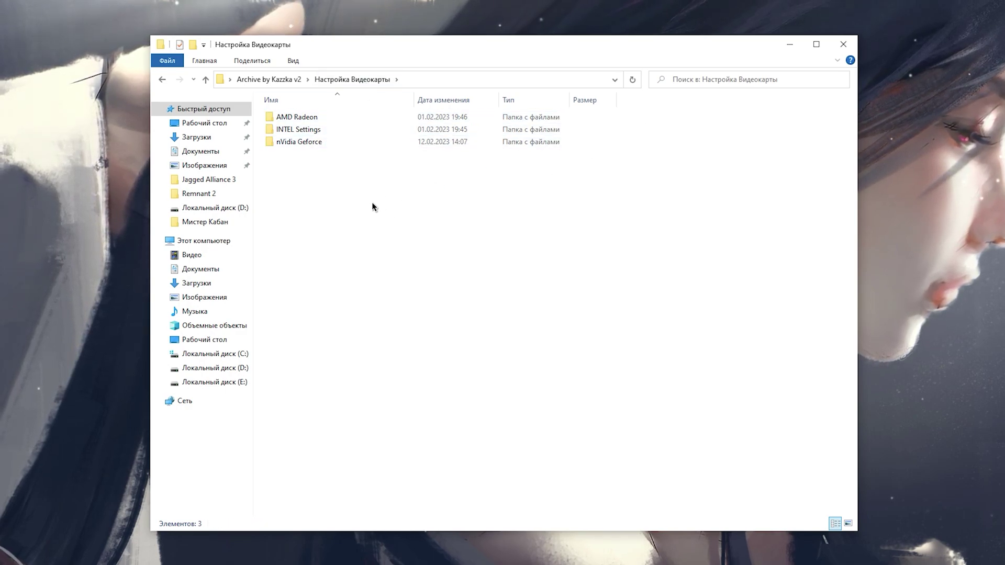
{"action": "left_click", "coordinate": [309, 118]}
{"action": "left_click", "coordinate": [309, 130]}
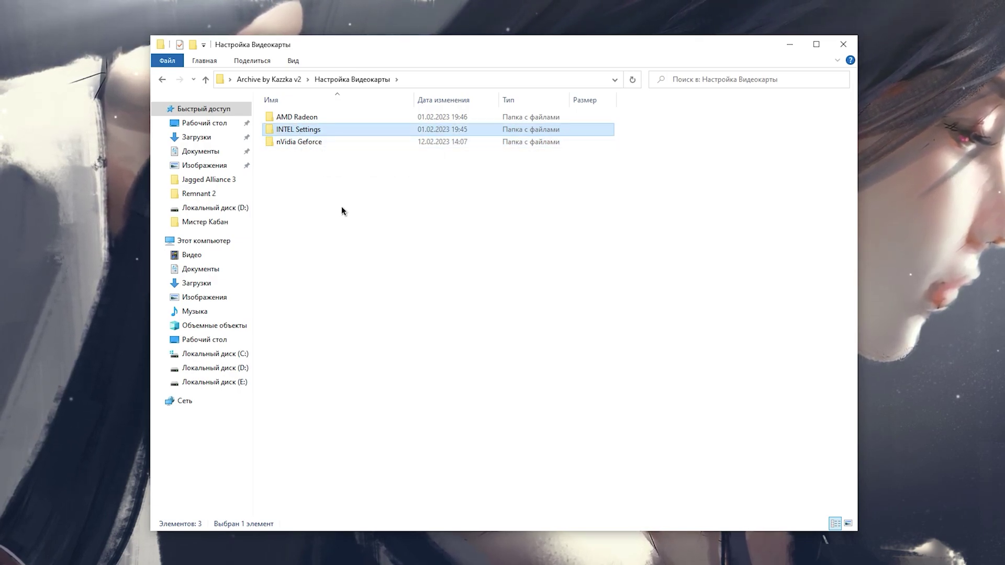
{"action": "double_click", "coordinate": [312, 142]}
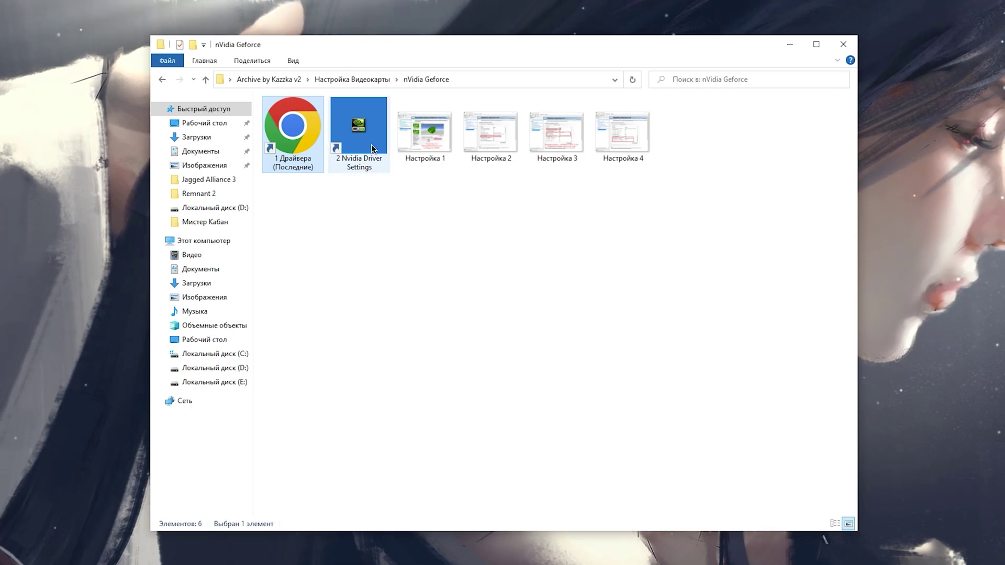
Step: View the NVIDIA settings screenshots, starting with "Настройка 1"
{"action": "left_click", "coordinate": [352, 145]}
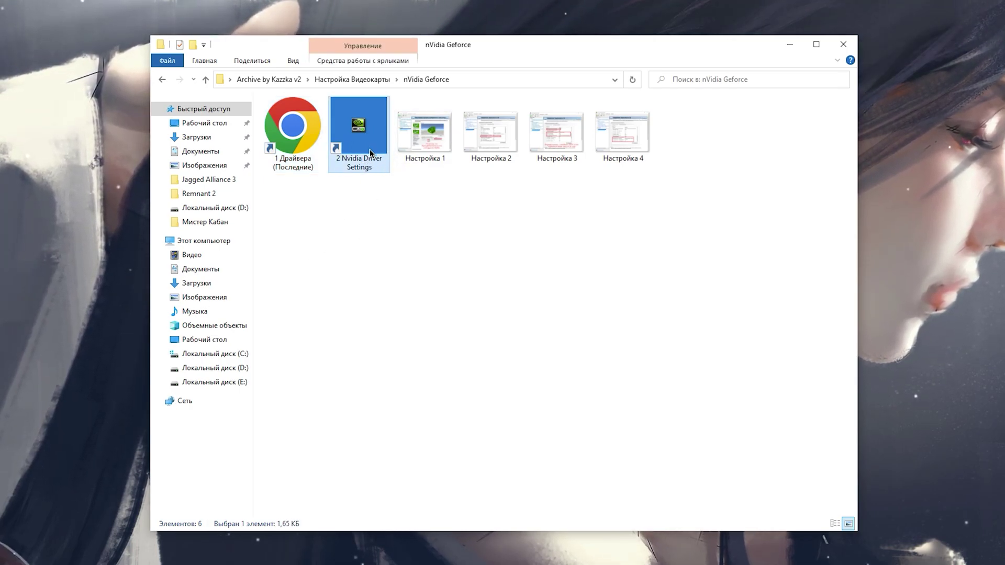
{"action": "left_click", "coordinate": [435, 152]}
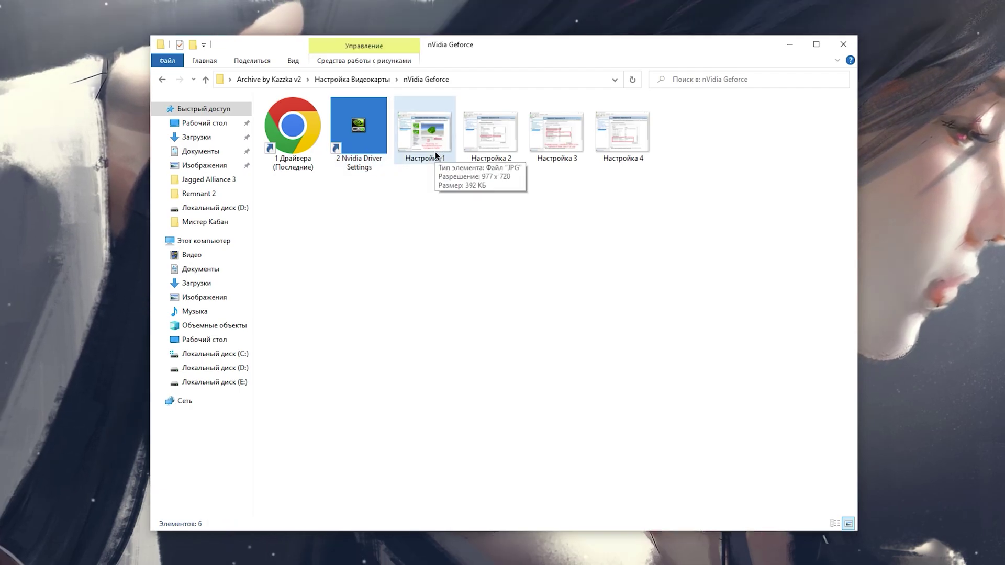
{"action": "double_click", "coordinate": [435, 152]}
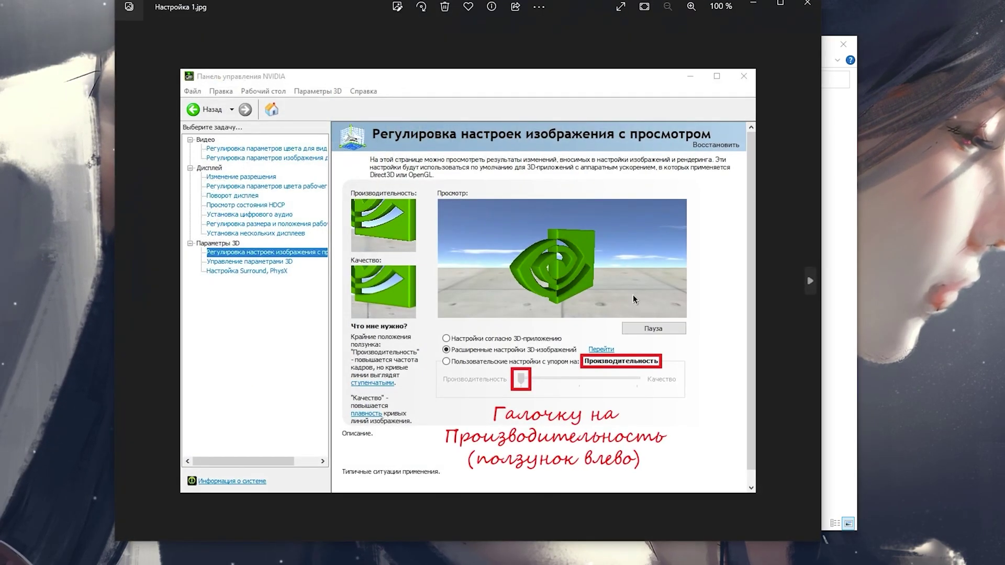
{"action": "left_click", "coordinate": [811, 282]}
{"action": "left_click", "coordinate": [811, 282]}
{"action": "left_click", "coordinate": [811, 281]}
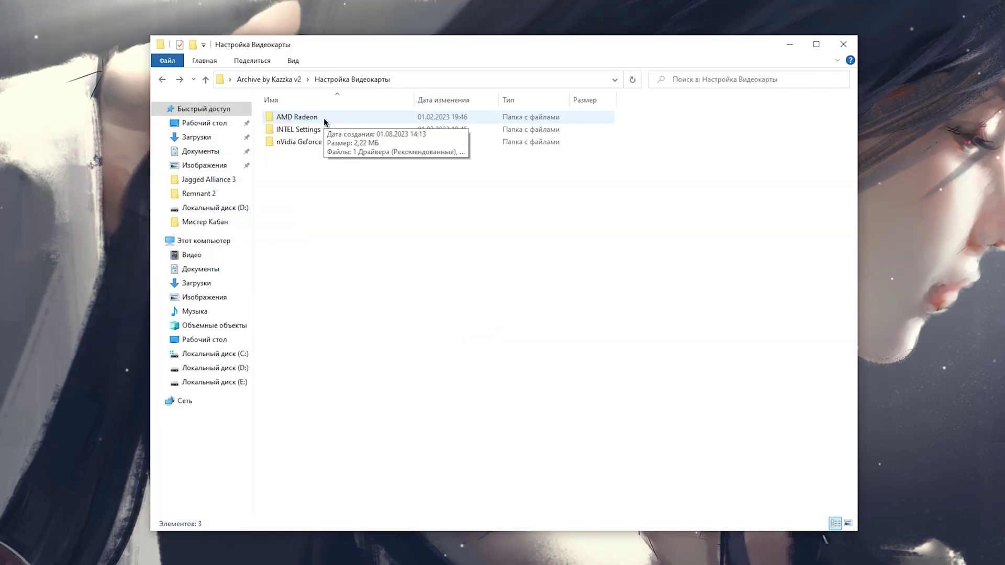
Step: Open the "AMD Radeon" folder and view the "2 Установка драйвера AMD" image for the recommended installer options
{"action": "double_click", "coordinate": [322, 116]}
{"action": "left_click", "coordinate": [304, 165]}
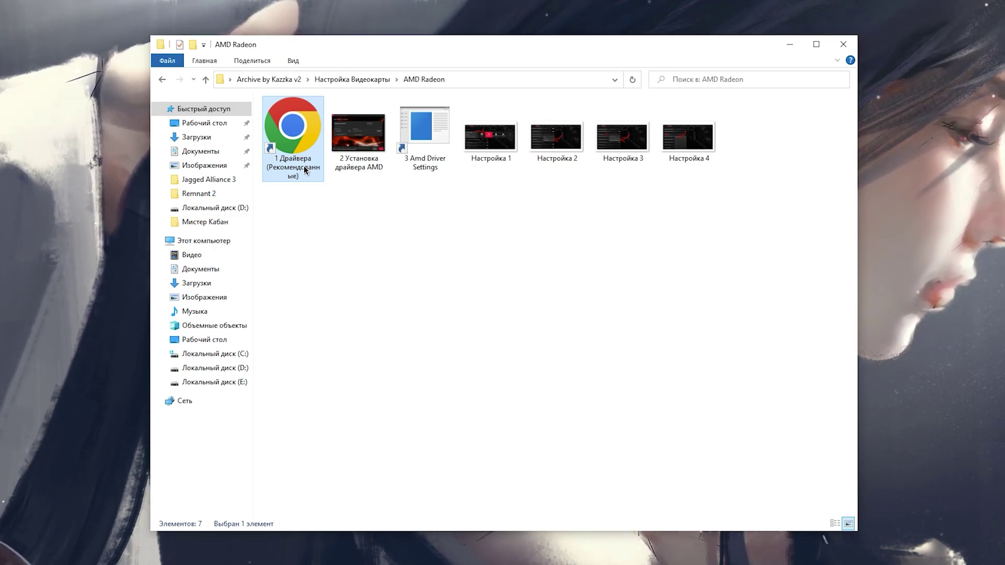
{"action": "double_click", "coordinate": [356, 146]}
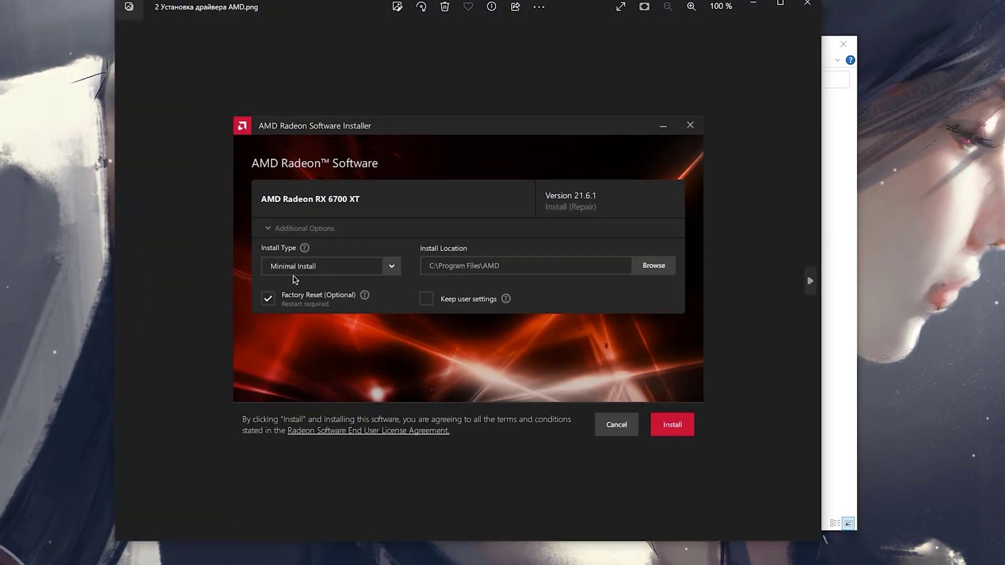
{"action": "left_click", "coordinate": [807, 4]}
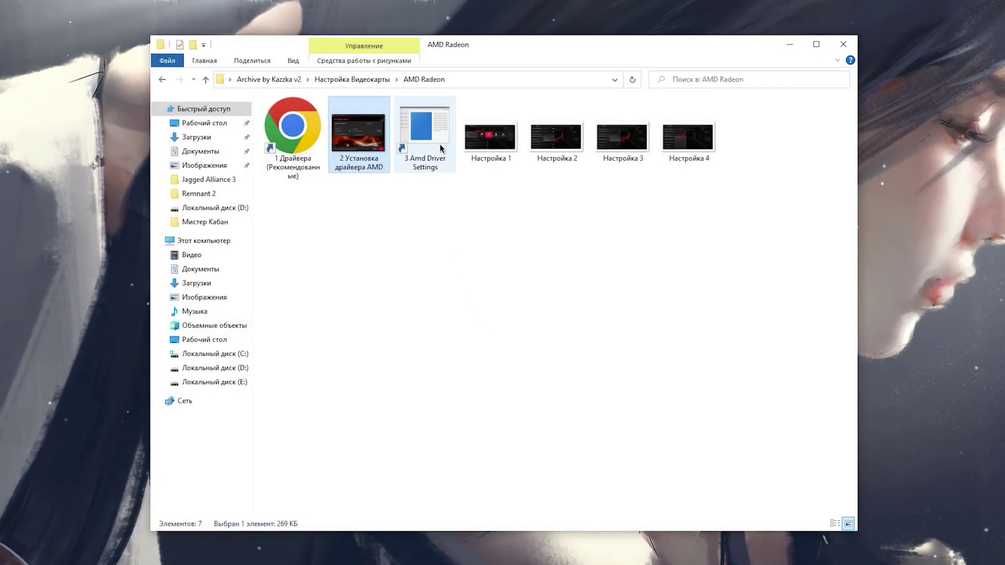
Step: Browse the AMD graphics settings screenshots, starting with "Настройка 1"
{"action": "double_click", "coordinate": [492, 145]}
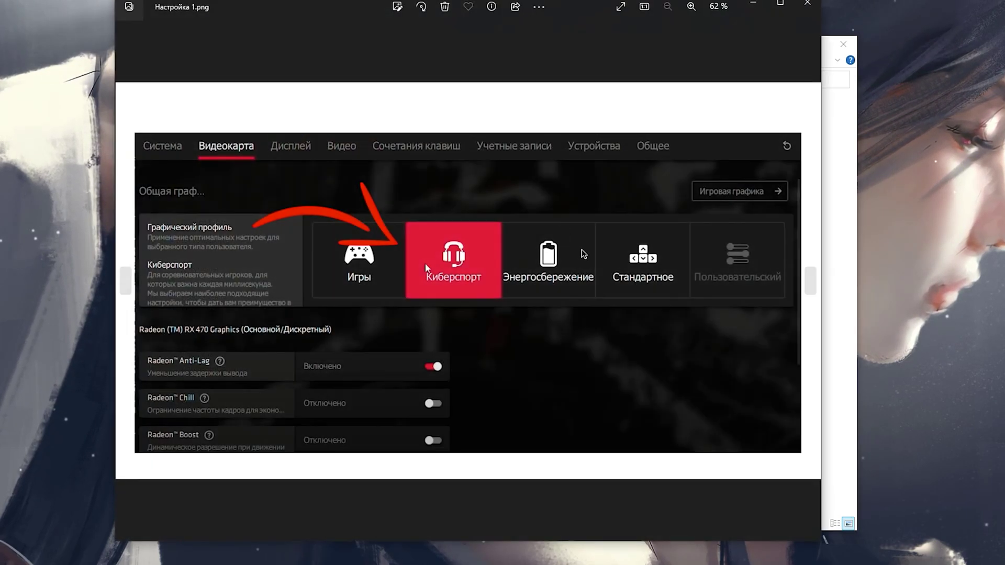
{"action": "left_click", "coordinate": [811, 281]}
{"action": "left_click", "coordinate": [810, 281]}
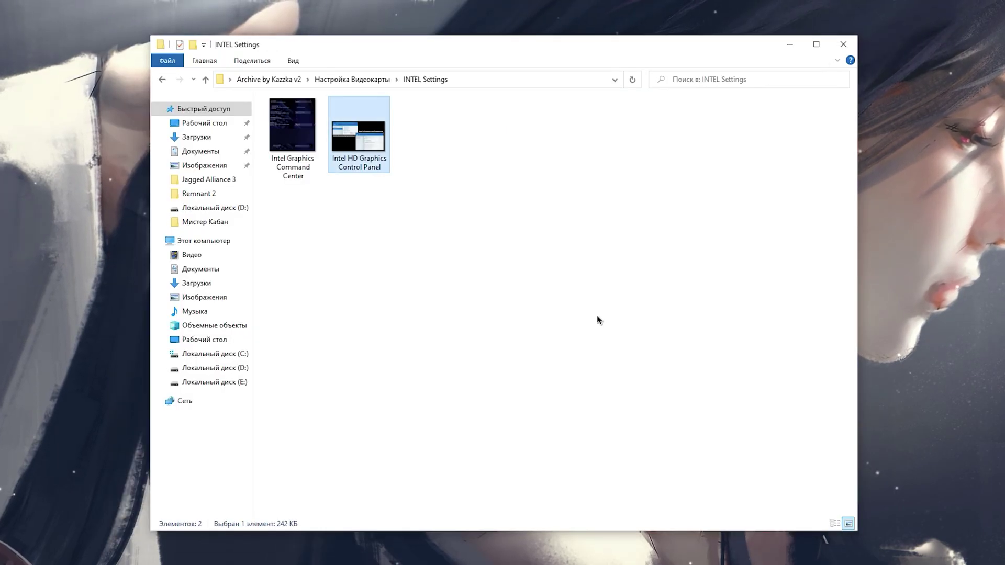
Step: Look over the two guide images in "INTEL Settings" and return to the "Archive by Kazzka v2" folder
{"action": "key", "text": "Left"}
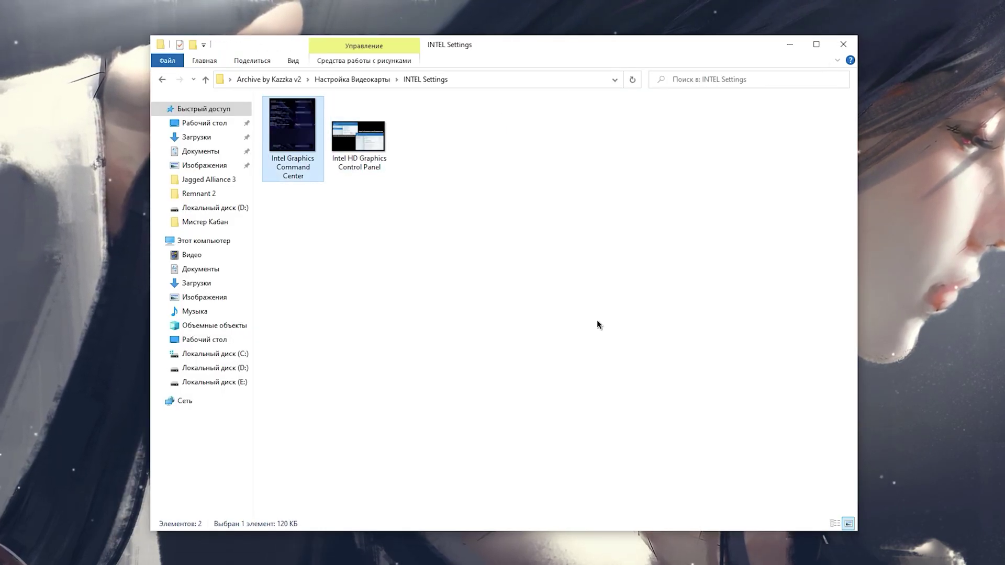
{"action": "key", "text": "ctrl+a"}
{"action": "left_click_drag", "start_coordinate": [507, 95], "coordinate": [262, 236]}
{"action": "left_click", "coordinate": [437, 246]}
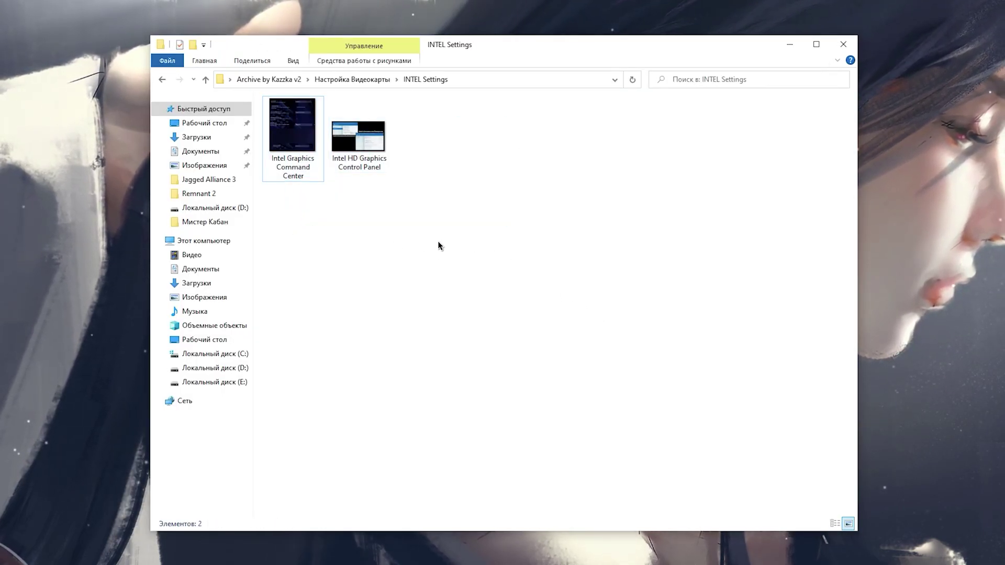
{"action": "key", "text": "BackSpace"}
{"action": "key", "text": "BackSpace"}
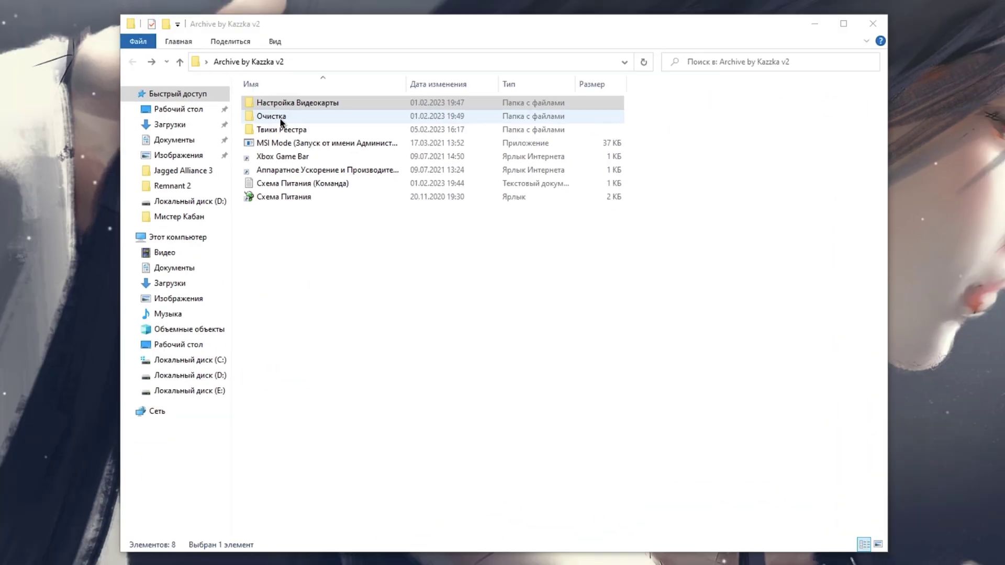
Step: Open C:\Windows\Temp through the "Очистка" folder's shortcut and permanently delete its contents with administrator rights, cancelling at the file in use
{"action": "double_click", "coordinate": [297, 131]}
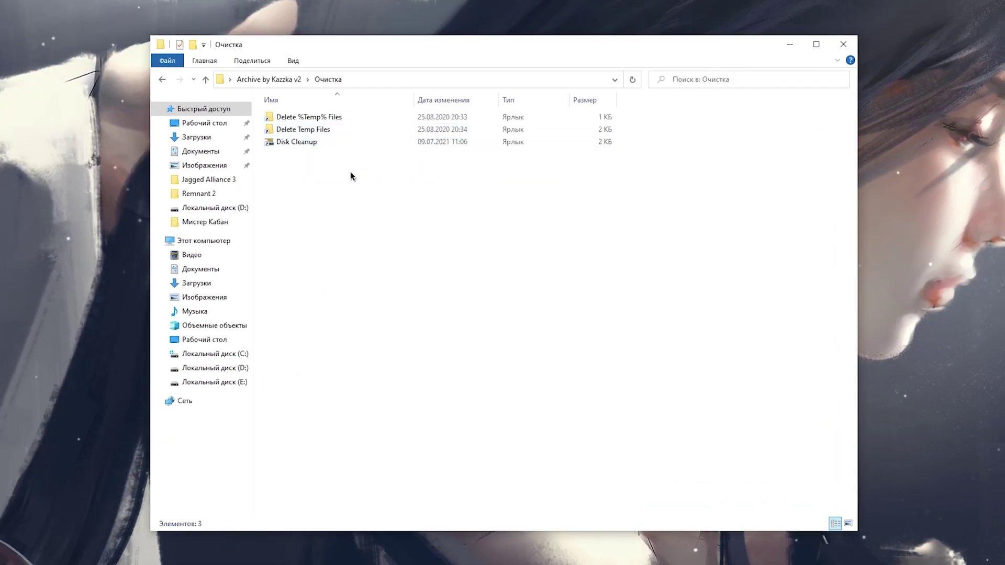
{"action": "double_click", "coordinate": [331, 123]}
{"action": "key", "text": "ctrl+a"}
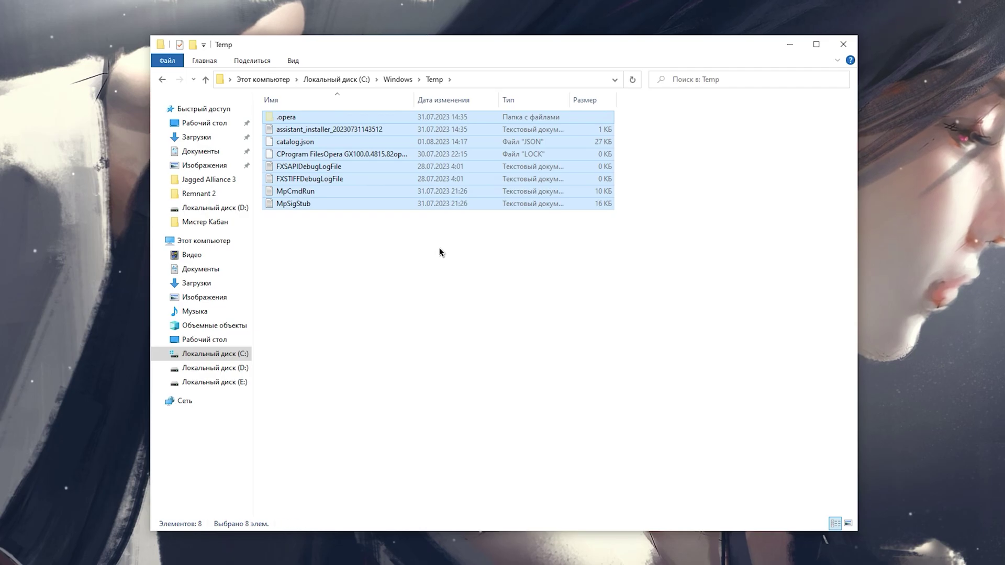
{"action": "key", "text": "shift+Delete"}
{"action": "left_click", "coordinate": [542, 250]}
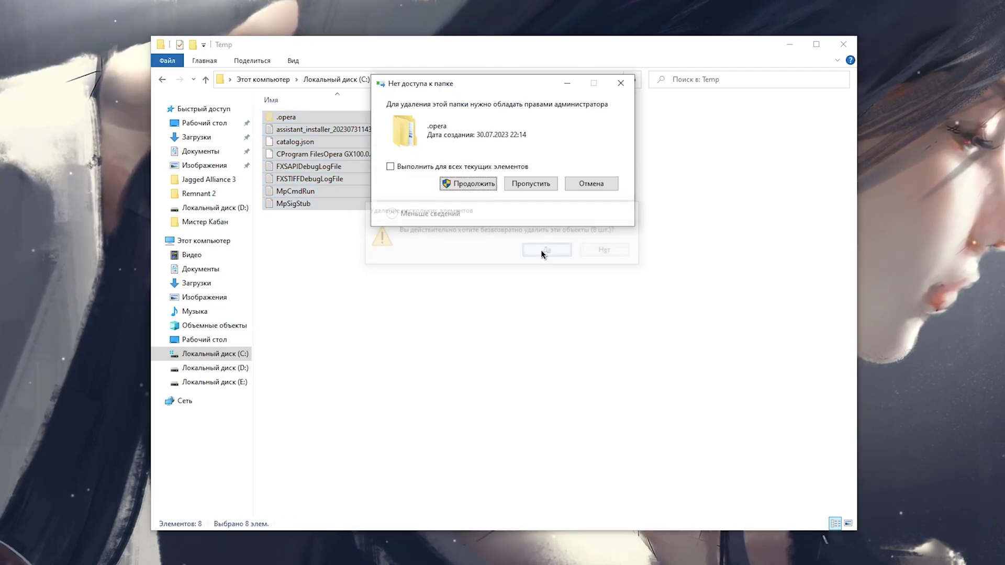
{"action": "left_click", "coordinate": [390, 167]}
{"action": "left_click", "coordinate": [482, 190]}
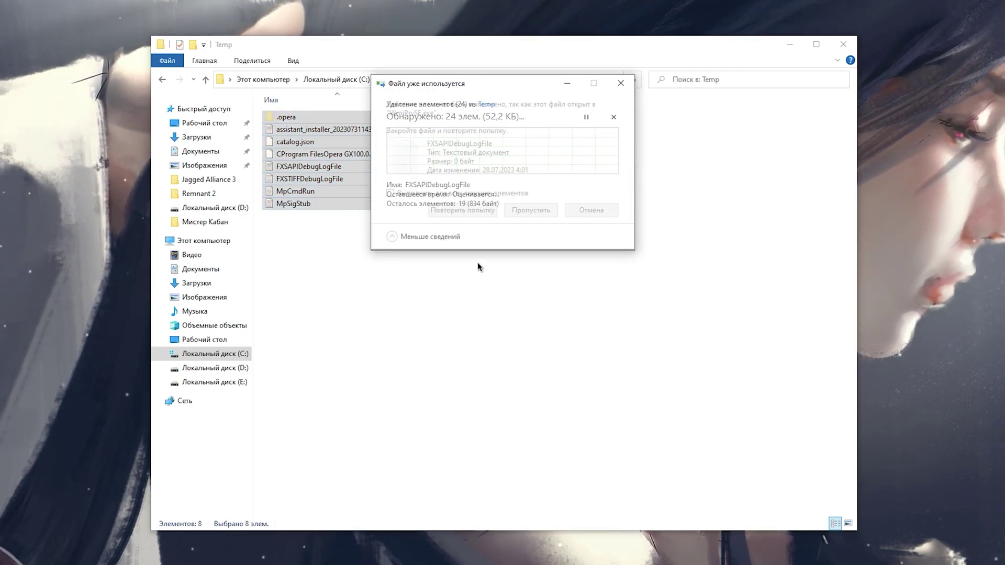
{"action": "left_click", "coordinate": [591, 210]}
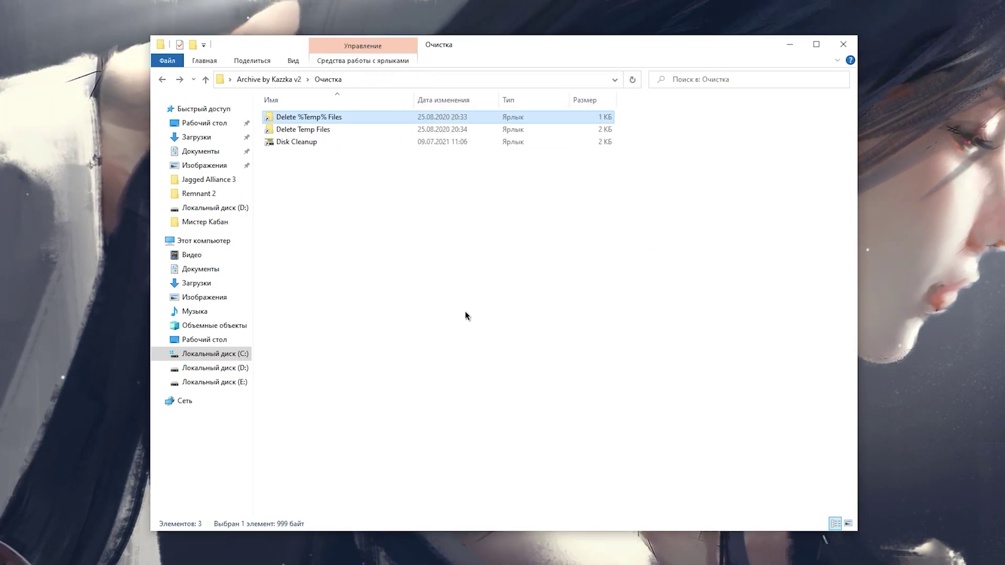
Step: Open AppData\Local\Temp through the "Delete Temp Files" shortcut and permanently delete its contents, cancelling at the file in use
{"action": "key", "text": "Down"}
{"action": "key", "text": "Return"}
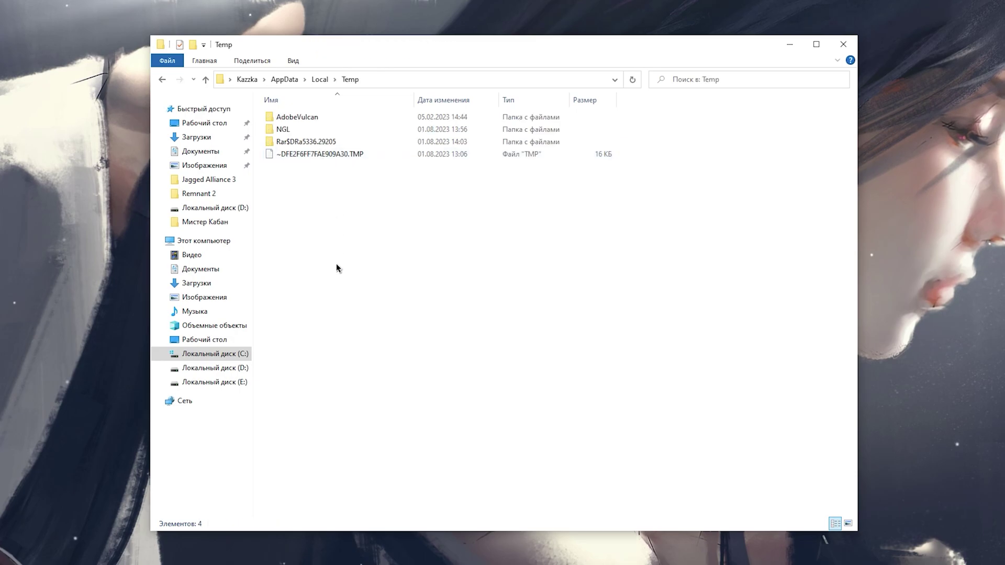
{"action": "key", "text": "ctrl+a"}
{"action": "key", "text": "shift+Delete"}
{"action": "key", "text": "Return"}
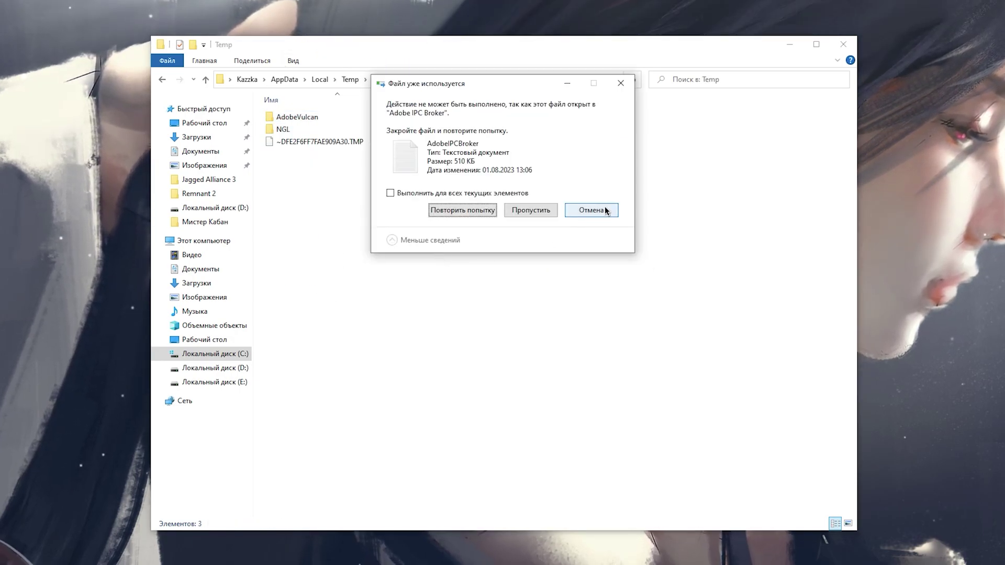
{"action": "key", "text": "Escape"}
Step: Launch Disk Cleanup from the "Очистка" folder for drive C: and start its system files cleanup scan
{"action": "key", "text": "alt+Left"}
{"action": "left_click", "coordinate": [303, 142]}
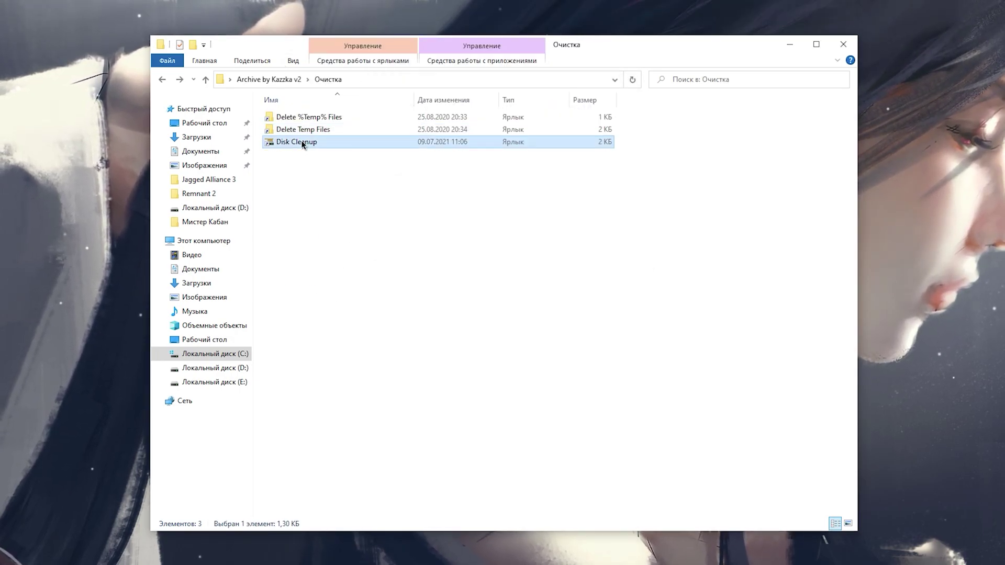
{"action": "double_click", "coordinate": [302, 142]}
{"action": "left_click", "coordinate": [475, 270]}
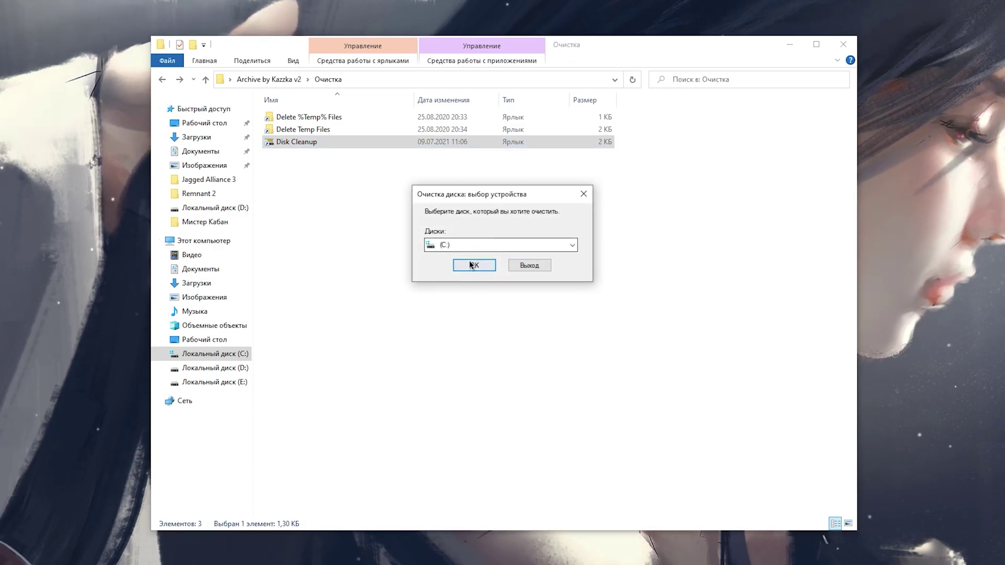
{"action": "left_click", "coordinate": [351, 303]}
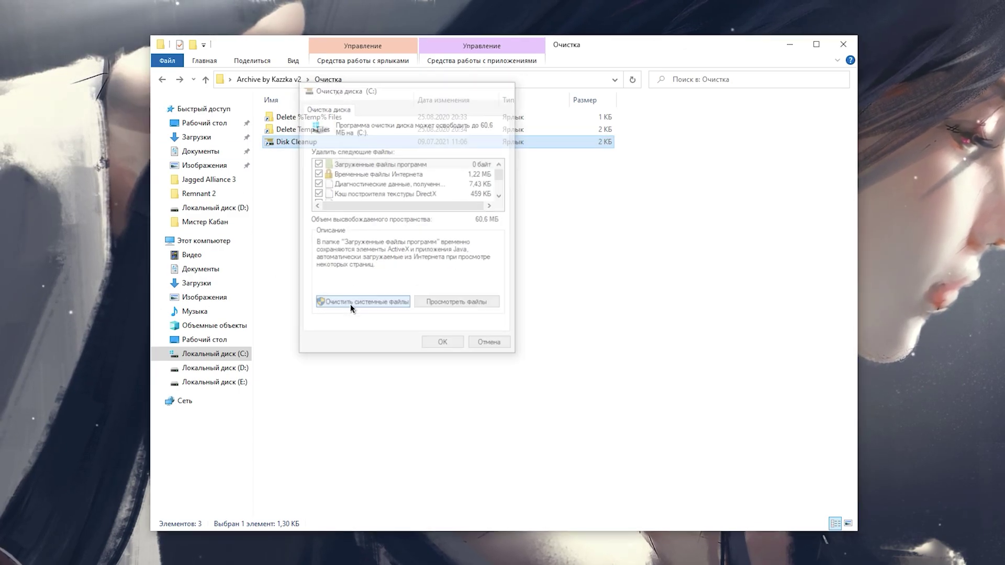
{"action": "left_click", "coordinate": [473, 264]}
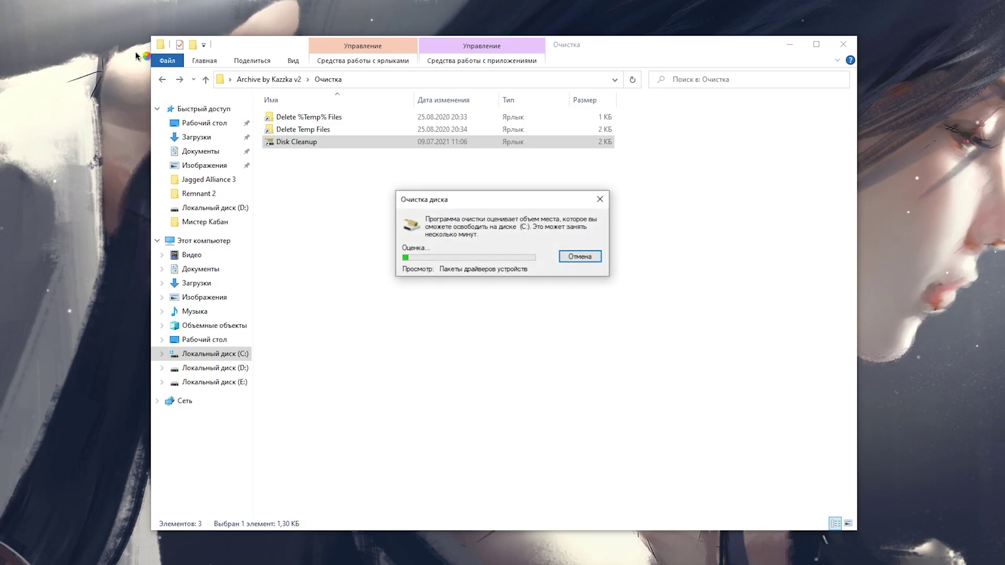
{"action": "scroll", "coordinate": [462, 219], "scroll_direction": "down", "scroll_amount": 3}
{"action": "scroll", "coordinate": [463, 219], "scroll_direction": "down", "scroll_amount": 1}
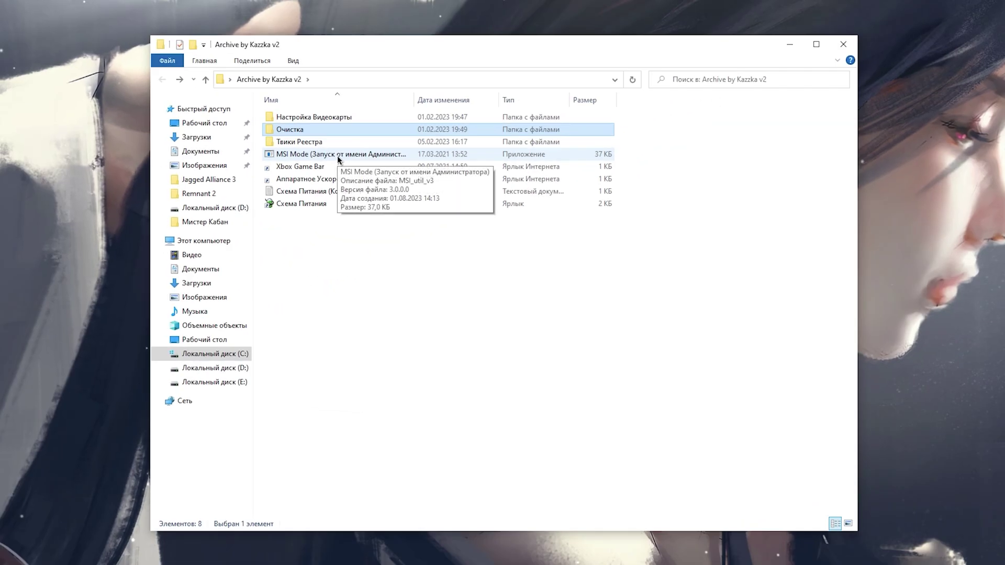
Step: Run "MSI Mode" from the archive folder as administrator and select NVIDIA GeForce RTX 3060 Ti in the device list
{"action": "left_click", "coordinate": [337, 156]}
{"action": "right_click", "coordinate": [337, 155]}
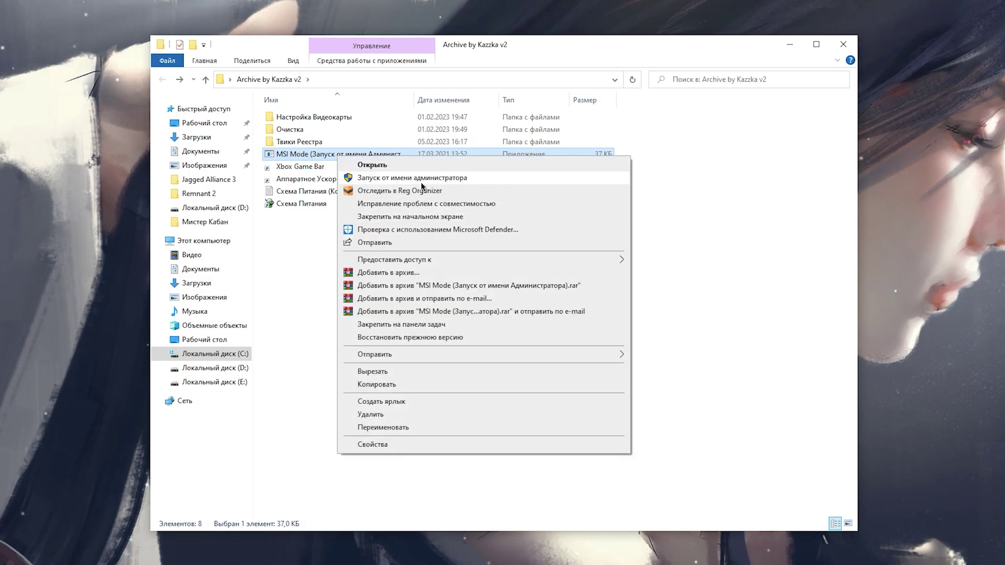
{"action": "left_click", "coordinate": [412, 178]}
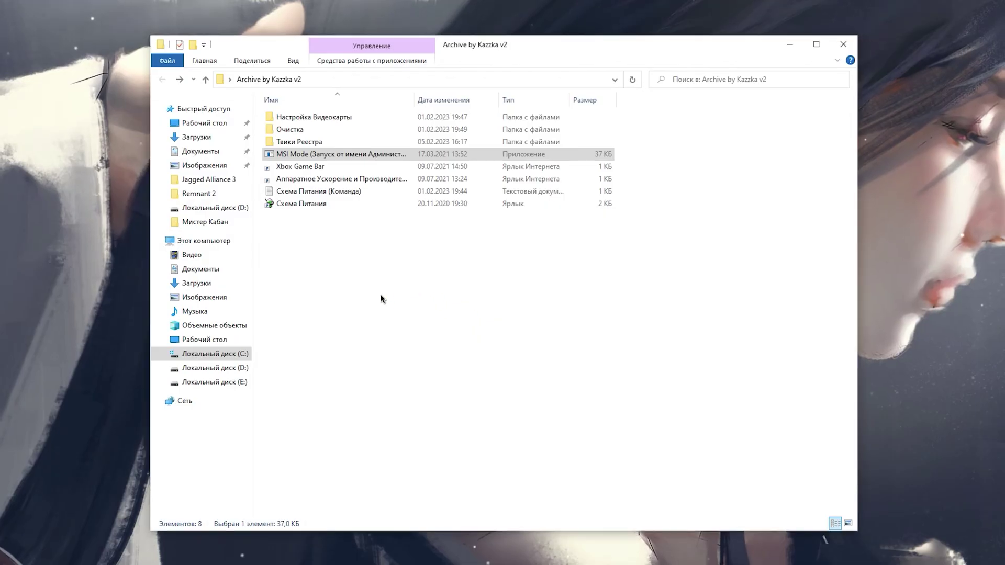
{"action": "left_click", "coordinate": [275, 256]}
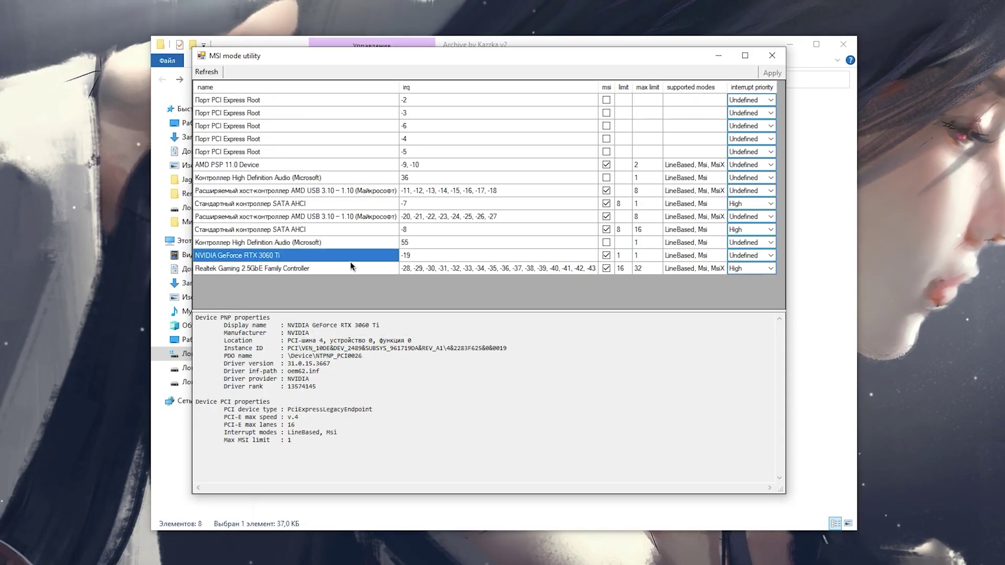
Step: Toggle MSI mode for NVIDIA GeForce RTX 3060 Ti and choose an interrupt priority for it
{"action": "left_click", "coordinate": [606, 256]}
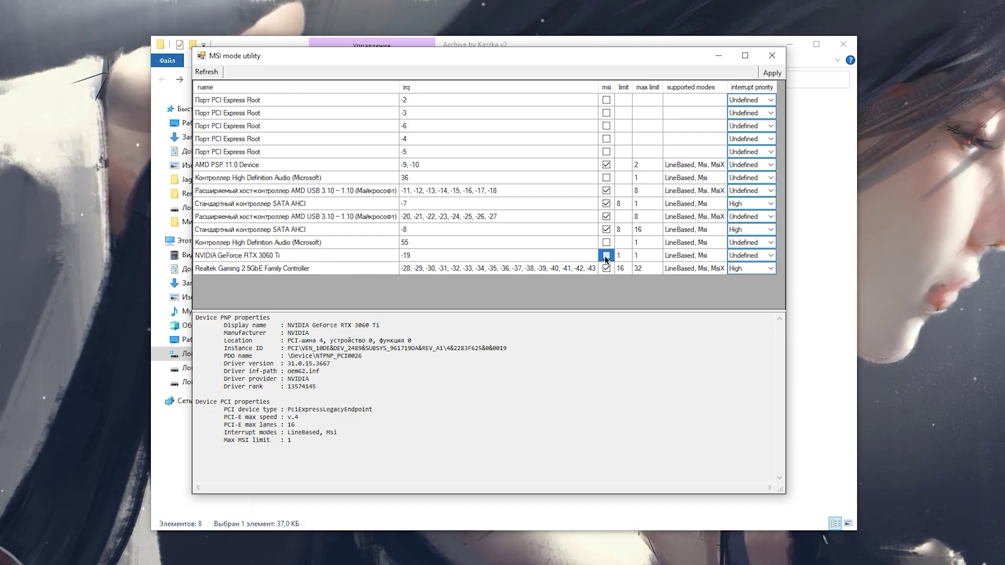
{"action": "left_click", "coordinate": [770, 255]}
{"action": "left_click", "coordinate": [743, 290]}
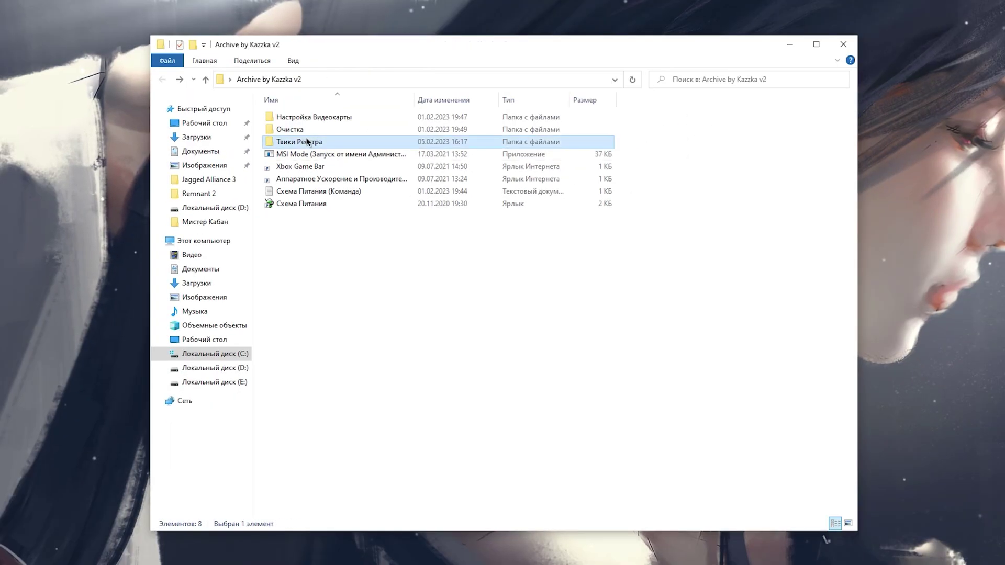
Step: Open the "Твики Реестра" folder and look over its registry tweak files and the backups in "Бэкап Файлов Реестра"
{"action": "double_click", "coordinate": [299, 140]}
{"action": "left_click_drag", "start_coordinate": [305, 234], "coordinate": [307, 132]}
{"action": "left_click_drag", "start_coordinate": [314, 224], "coordinate": [309, 132]}
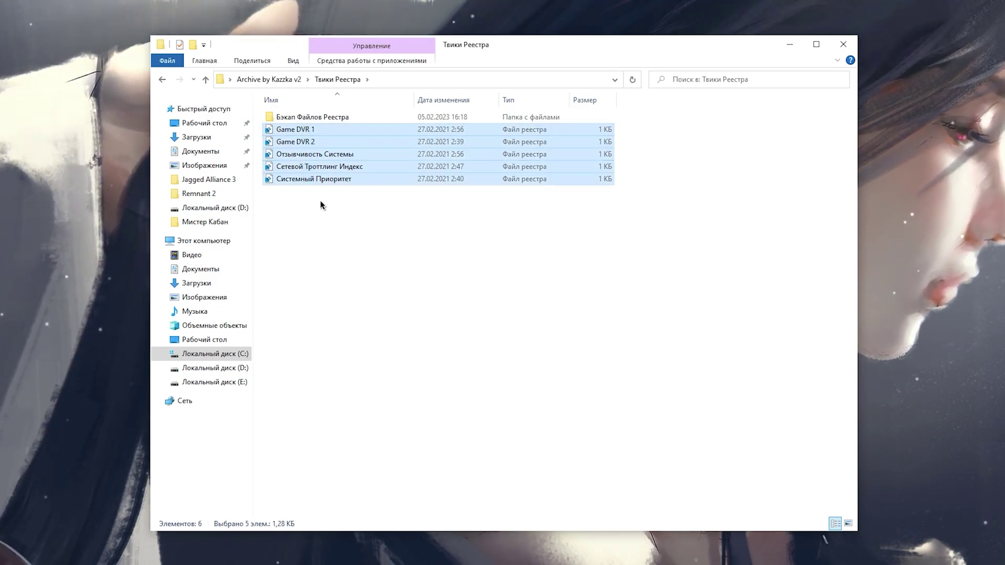
{"action": "double_click", "coordinate": [299, 120]}
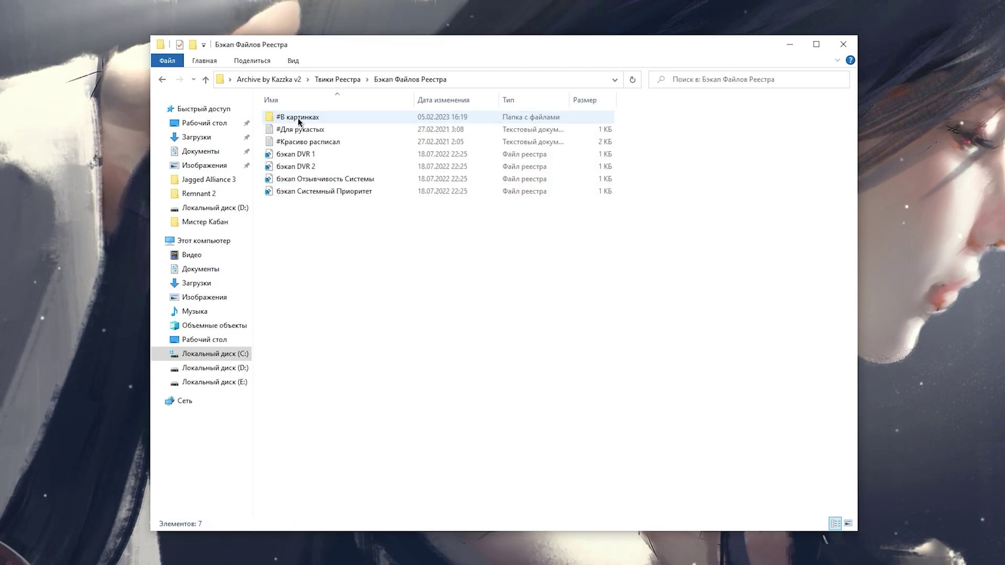
{"action": "left_click_drag", "start_coordinate": [299, 226], "coordinate": [288, 161]}
{"action": "left_click_drag", "start_coordinate": [306, 255], "coordinate": [299, 167]}
{"action": "key", "text": "alt+Left"}
{"action": "left_click_drag", "start_coordinate": [313, 251], "coordinate": [321, 225]}
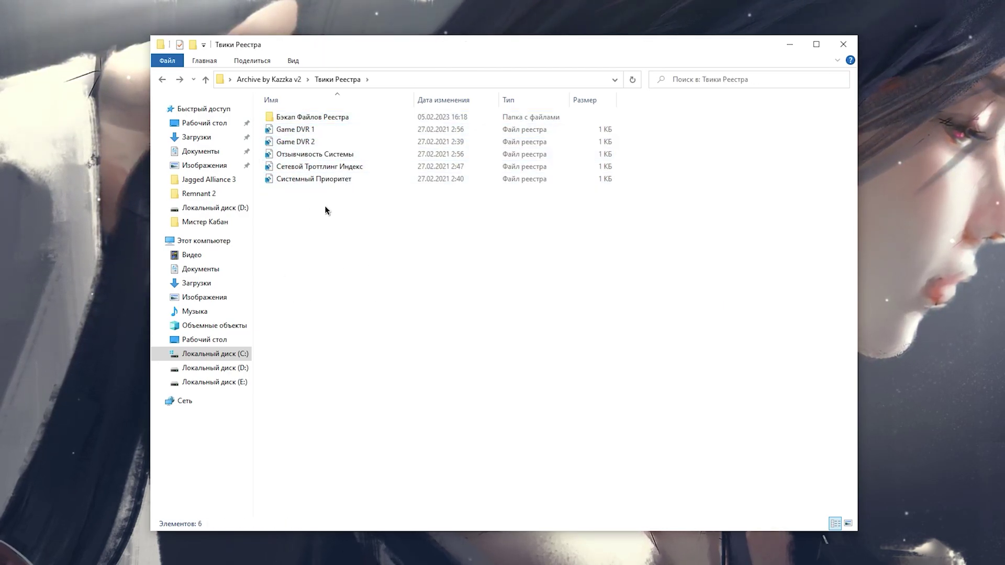
Step: Open "#В картинках" inside "Бэкап Файлов Реестра" and view the registry export instruction pictures 1 to 3
{"action": "double_click", "coordinate": [301, 119]}
{"action": "left_click_drag", "start_coordinate": [300, 148], "coordinate": [337, 237]}
{"action": "left_click", "coordinate": [314, 130]}
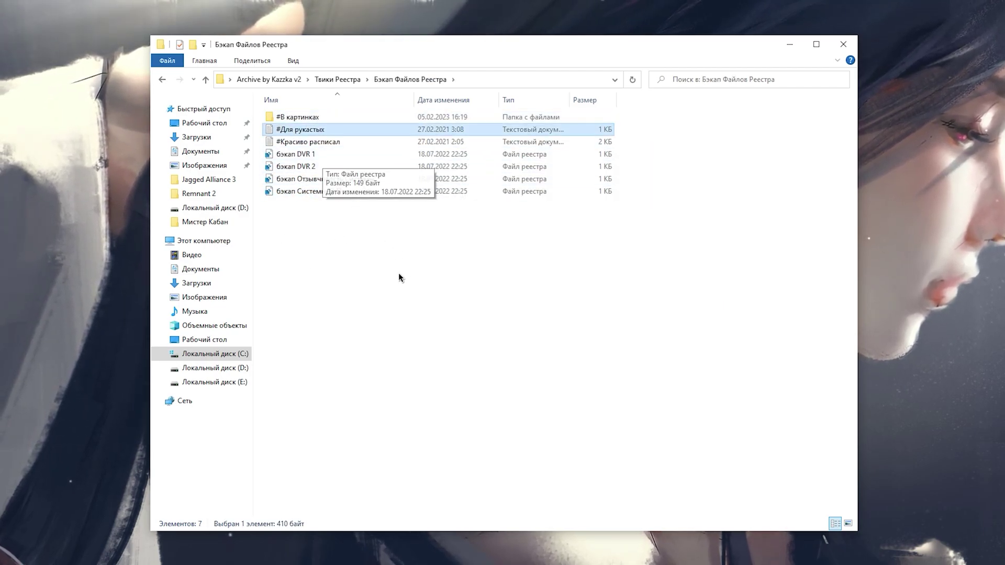
{"action": "double_click", "coordinate": [312, 119]}
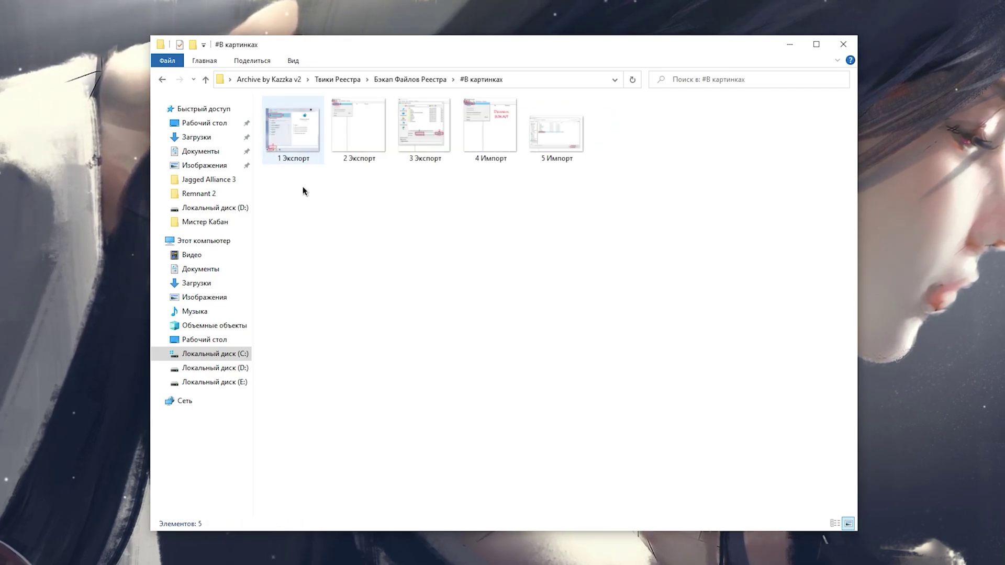
{"action": "double_click", "coordinate": [292, 128]}
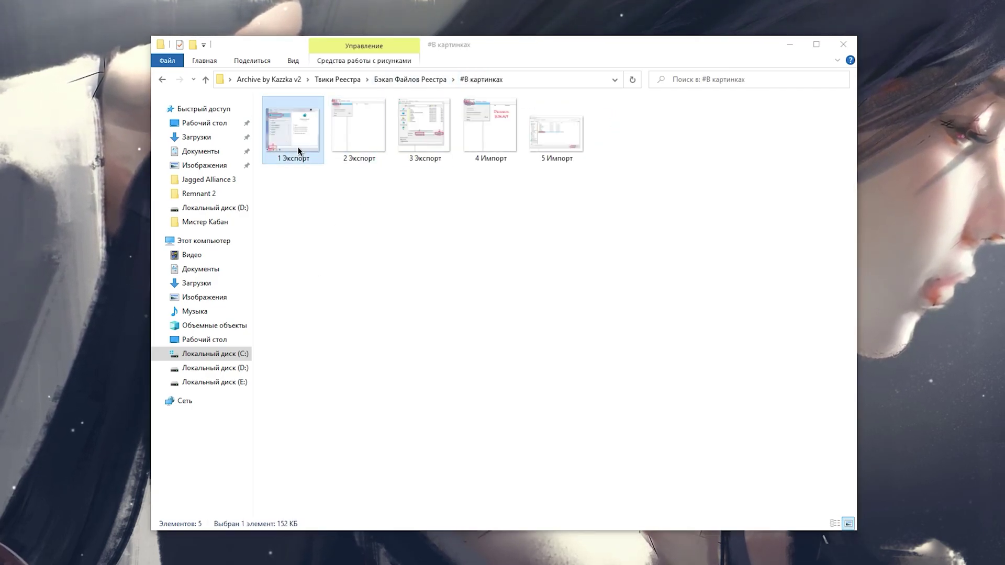
{"action": "key", "text": "Right"}
{"action": "key", "text": "Right"}
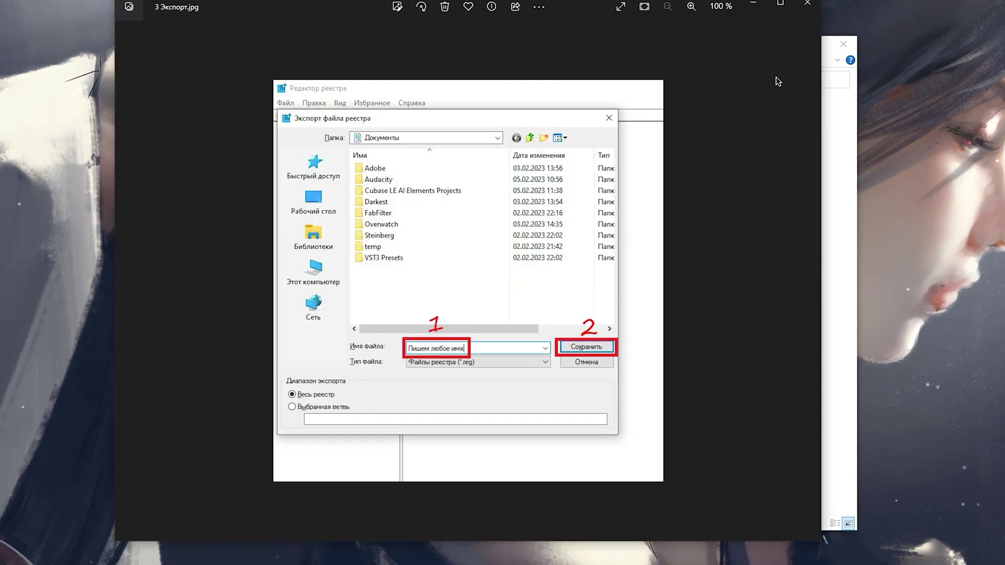
{"action": "left_click", "coordinate": [808, 3]}
Step: View the registry import instruction pictures 4 and 5, and return to the "Твики Реестра" folder
{"action": "double_click", "coordinate": [488, 162]}
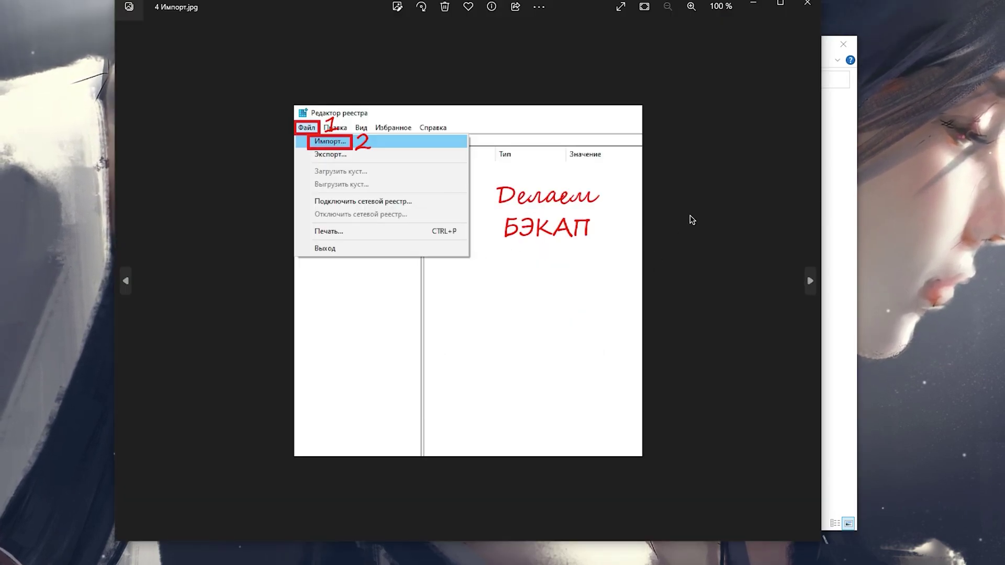
{"action": "key", "text": "Right"}
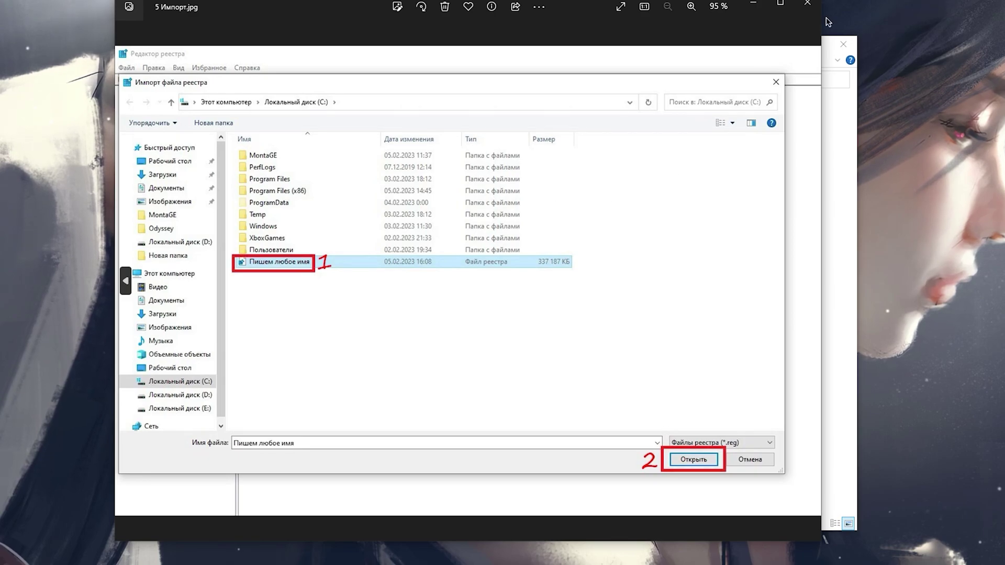
{"action": "left_click", "coordinate": [808, 5]}
{"action": "key", "text": "alt+Up"}
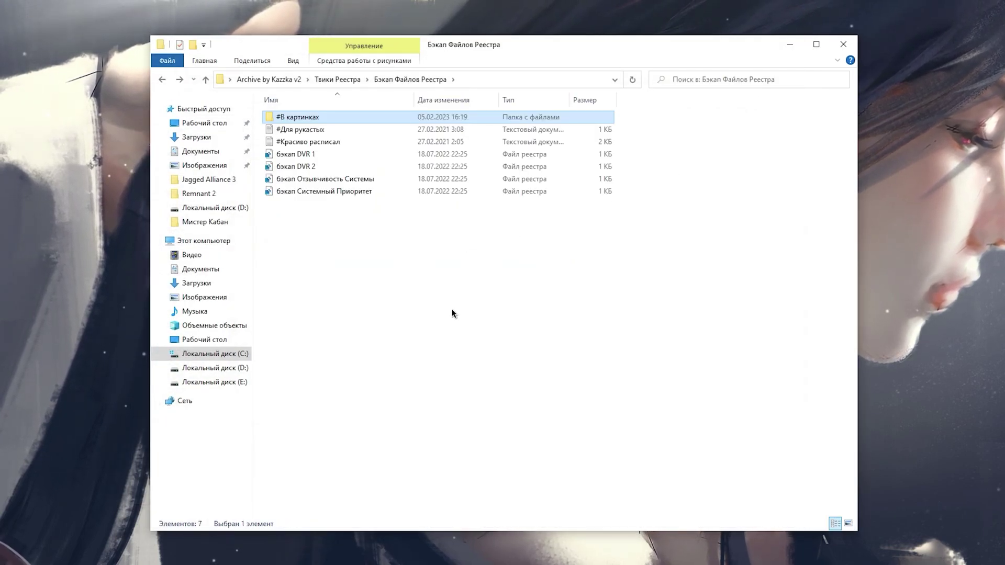
{"action": "key", "text": "alt+Up"}
Step: Check the merge ("Слияние") option for the registry files "Game DVR 1" and "Game DVR 2"
{"action": "left_click_drag", "start_coordinate": [626, 124], "coordinate": [593, 140]}
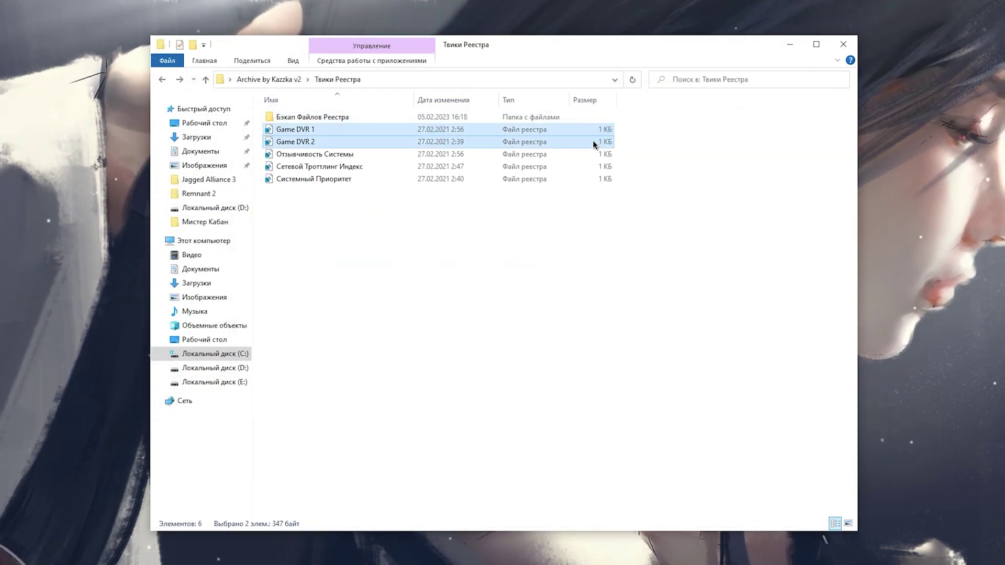
{"action": "left_click", "coordinate": [323, 132]}
{"action": "right_click", "coordinate": [313, 133]}
{"action": "left_click", "coordinate": [296, 144]}
{"action": "right_click", "coordinate": [340, 139]}
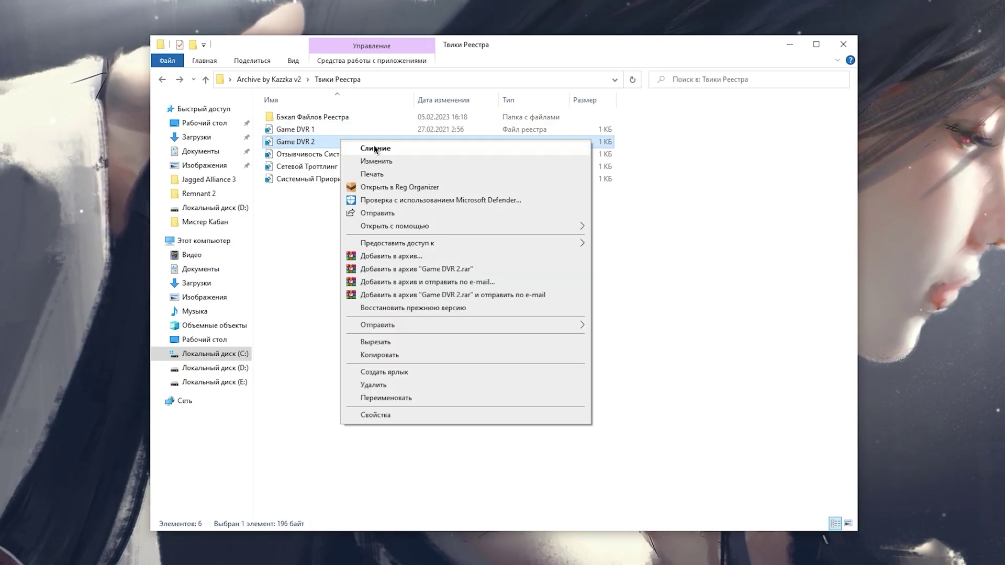
{"action": "left_click", "coordinate": [317, 143]}
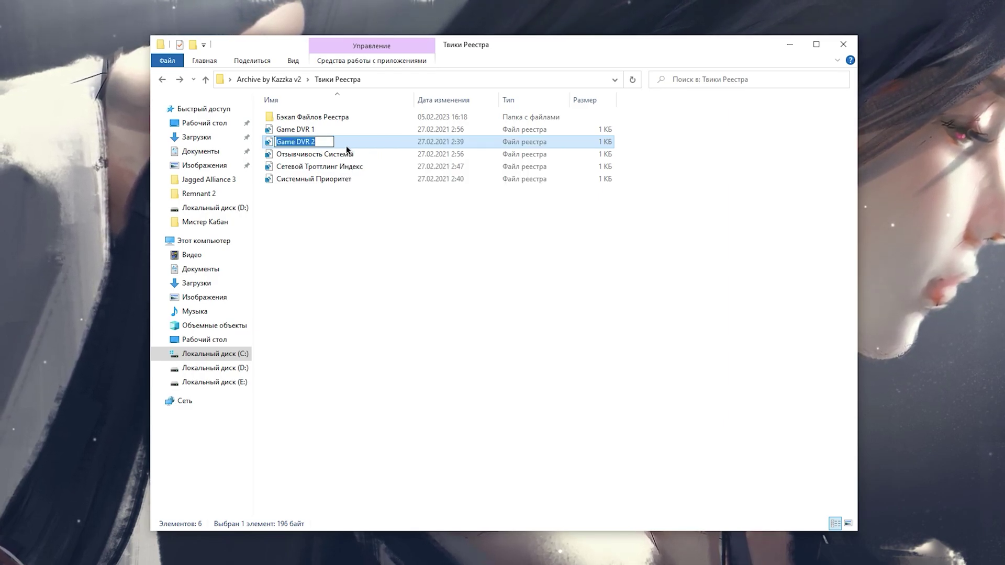
Step: Check the merge ("Слияние") option for "Отзывчивость Системы", "Сетевой Троттлинг Индекс" and "Системный Приоритет"
{"action": "left_click", "coordinate": [348, 152]}
{"action": "right_click", "coordinate": [346, 150]}
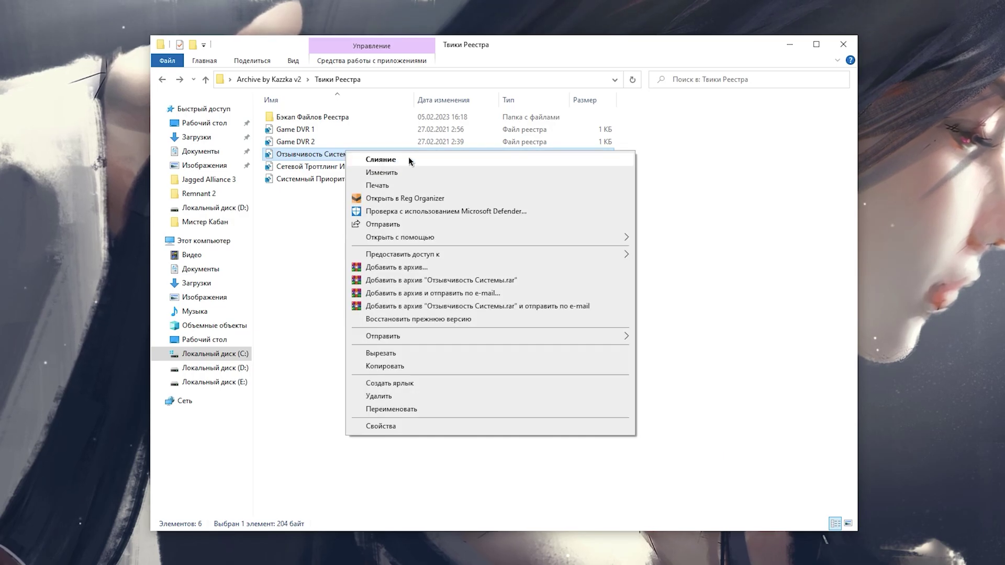
{"action": "left_click", "coordinate": [323, 169]}
{"action": "right_click", "coordinate": [338, 167]}
{"action": "left_click", "coordinate": [332, 179]}
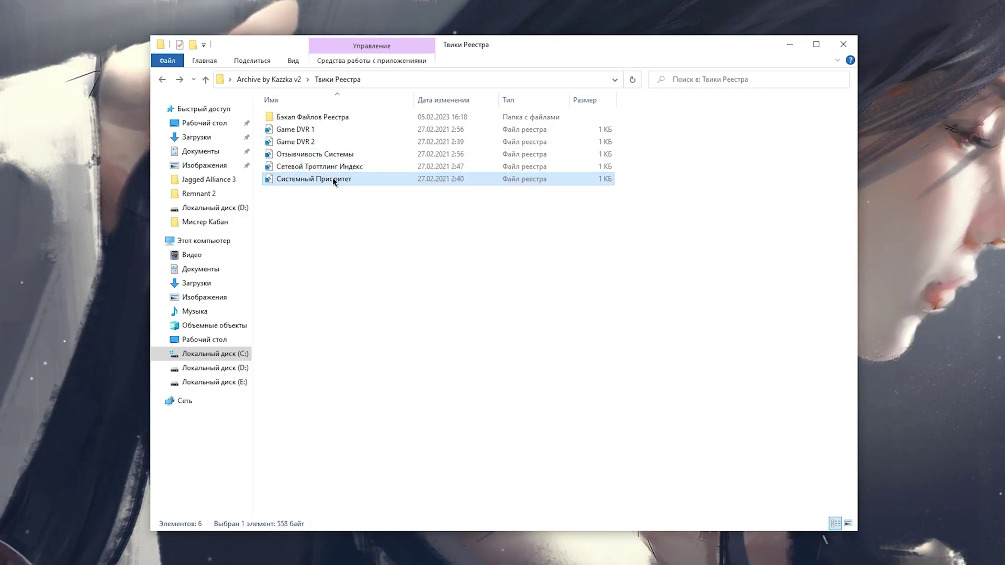
{"action": "right_click", "coordinate": [334, 178]}
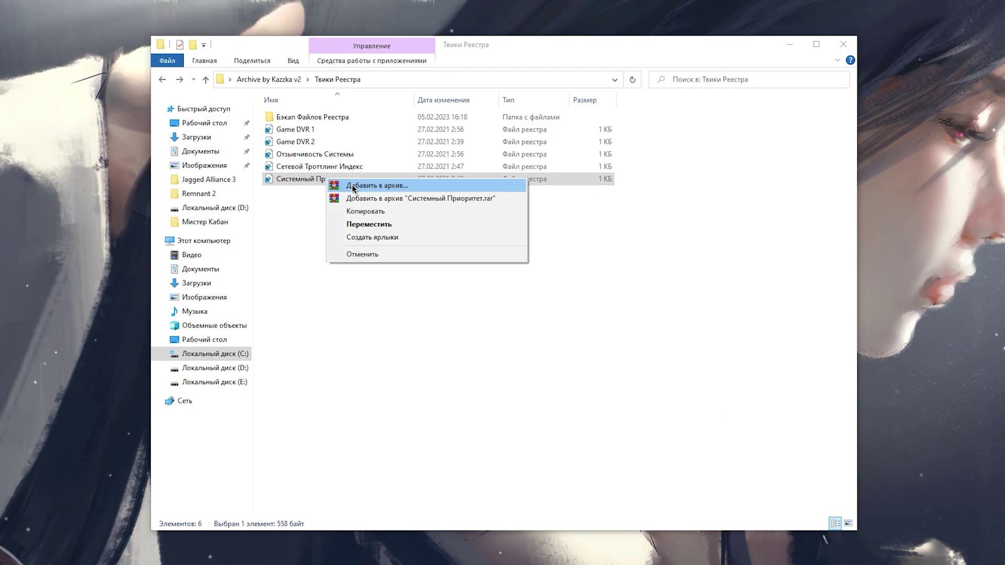
{"action": "key", "text": "Escape"}
{"action": "left_click", "coordinate": [356, 178]}
{"action": "right_click", "coordinate": [356, 178]}
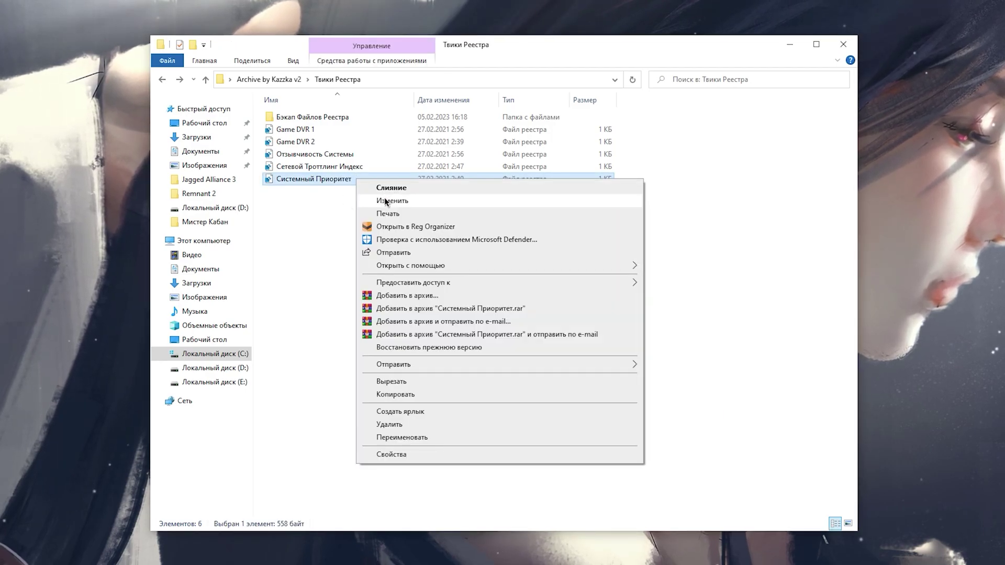
{"action": "left_click", "coordinate": [318, 208]}
Step: Open the "Xbox Game Bar" shortcut from the archive folder and review the Xbox Game Bar, "Игровой режим" and "Записи" settings
{"action": "key", "text": "BackSpace"}
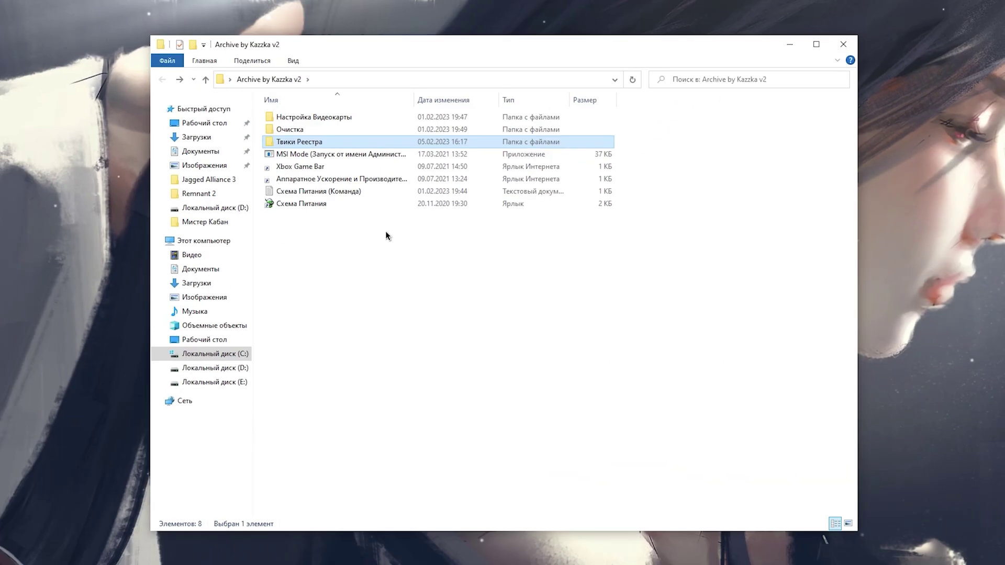
{"action": "double_click", "coordinate": [327, 167]}
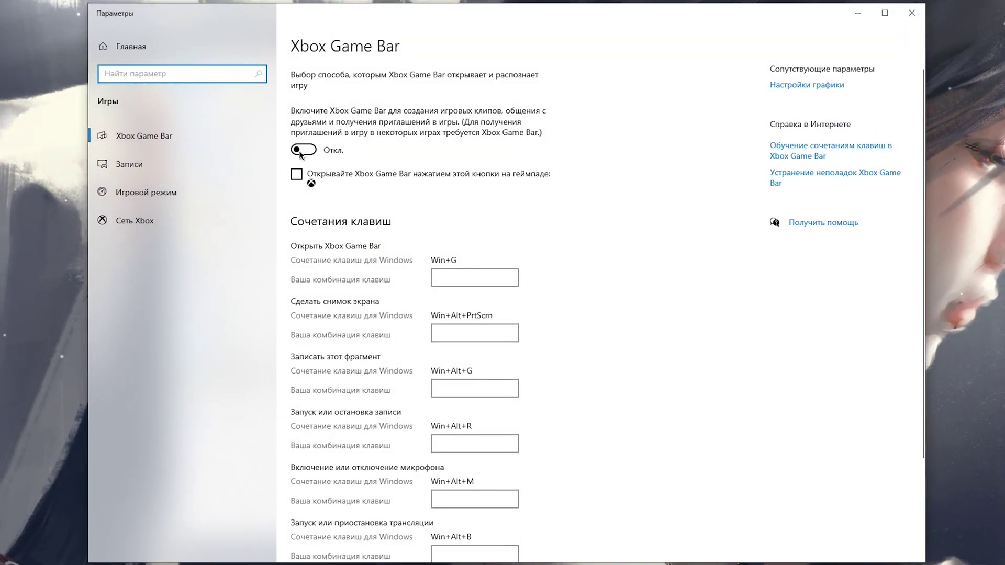
{"action": "left_click", "coordinate": [175, 193]}
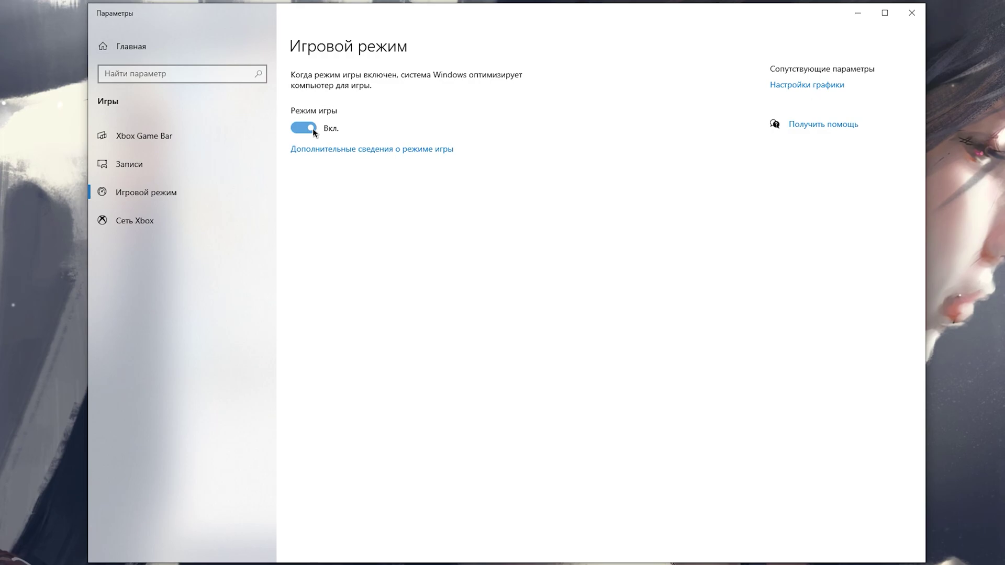
{"action": "left_click", "coordinate": [185, 159]}
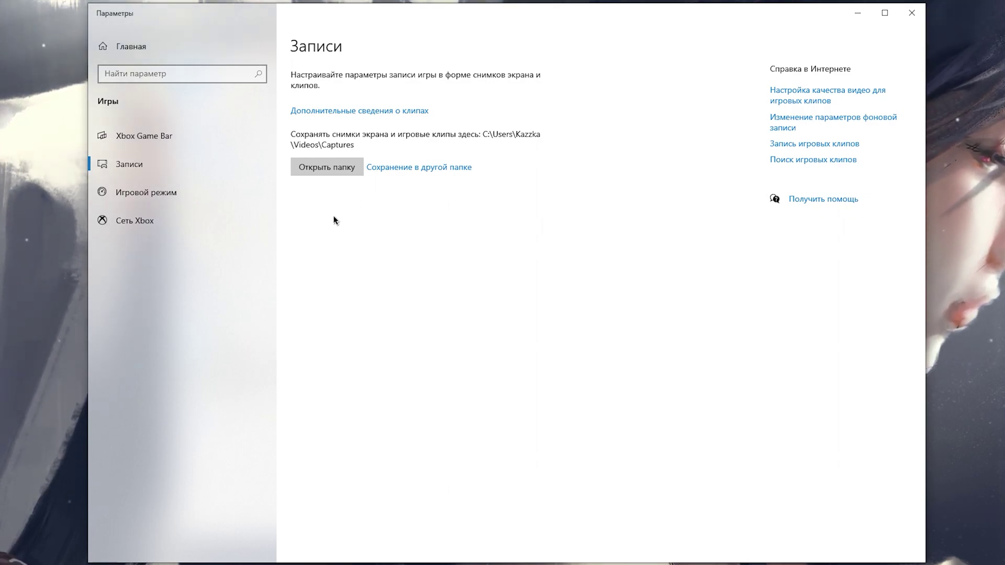
Step: Open the "Фоновые приложения" settings under "Конфиденциальность"
{"action": "left_click", "coordinate": [152, 44]}
{"action": "left_click", "coordinate": [333, 348]}
{"action": "scroll", "coordinate": [198, 335], "scroll_direction": "down", "scroll_amount": 10}
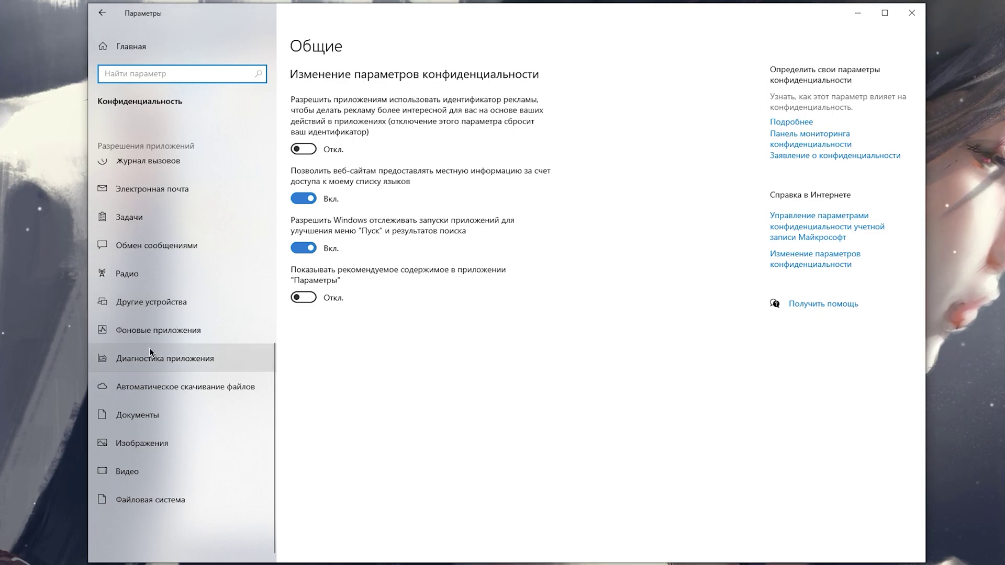
{"action": "left_click", "coordinate": [157, 333]}
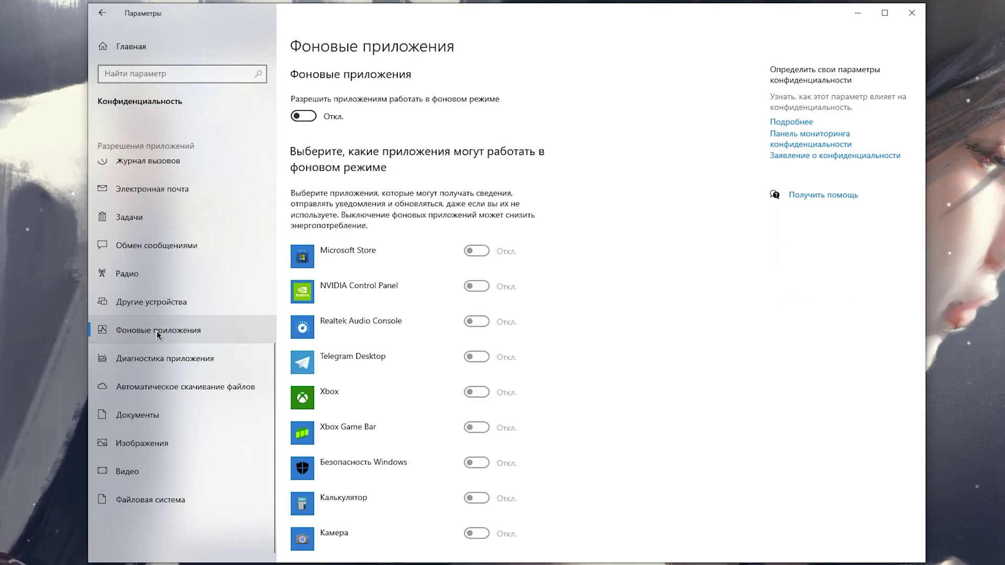
Step: Allow apps to run in the background, look through the app list and turn the permission off again
{"action": "left_click", "coordinate": [324, 120]}
{"action": "scroll", "coordinate": [590, 249], "scroll_direction": "down", "scroll_amount": 4}
{"action": "scroll", "coordinate": [585, 246], "scroll_direction": "up", "scroll_amount": 4}
{"action": "left_click", "coordinate": [306, 118]}
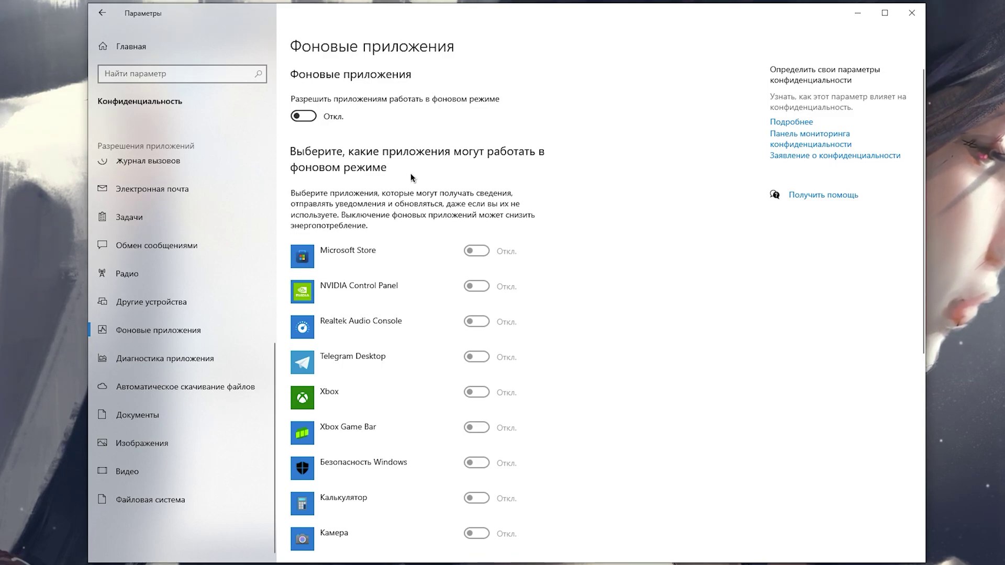
Step: Allow apps to run in the background and disable background activity for "Карты" in the app list
{"action": "left_click", "coordinate": [304, 116]}
{"action": "scroll", "coordinate": [458, 249], "scroll_direction": "down", "scroll_amount": 3}
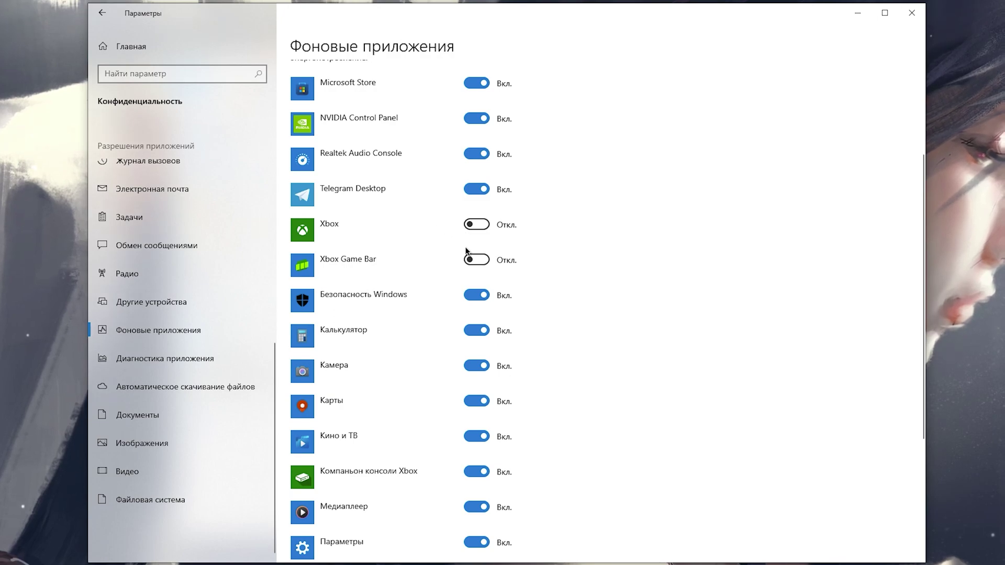
{"action": "scroll", "coordinate": [468, 252], "scroll_direction": "down", "scroll_amount": 2}
{"action": "scroll", "coordinate": [457, 274], "scroll_direction": "down", "scroll_amount": 2}
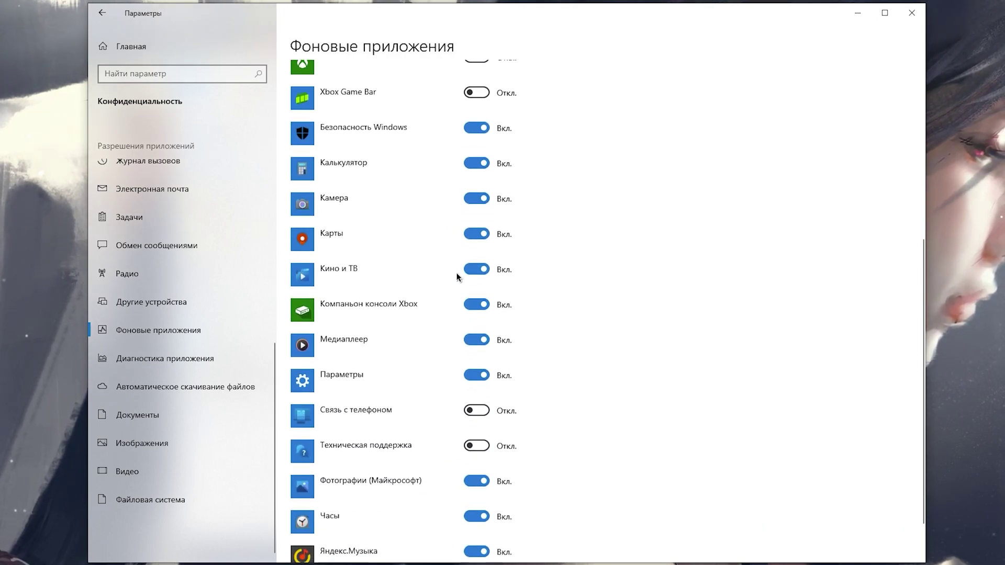
{"action": "scroll", "coordinate": [584, 256], "scroll_direction": "down", "scroll_amount": 1}
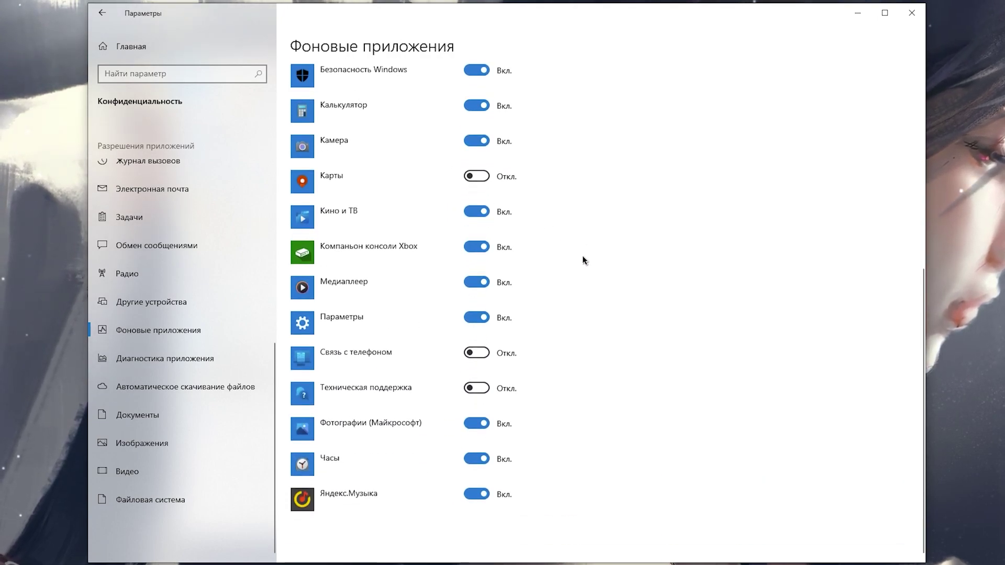